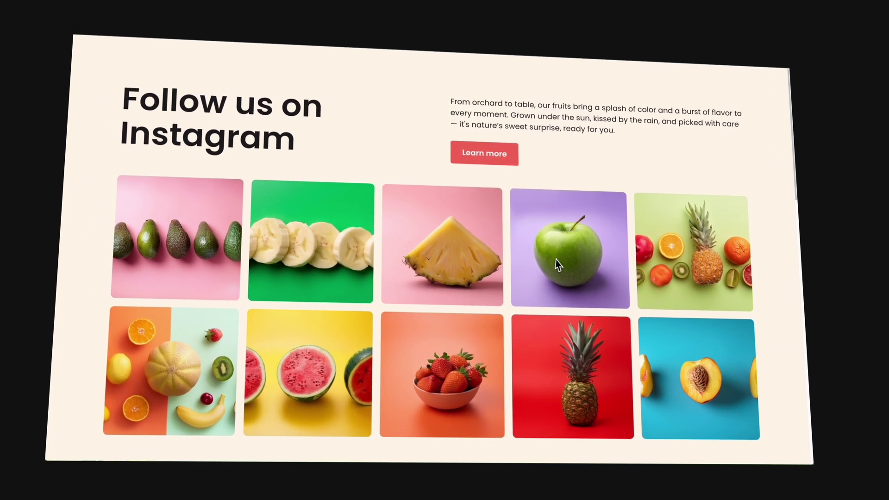
{"action": "left_click", "coordinate": [570, 252]}
{"action": "left_click", "coordinate": [787, 67]}
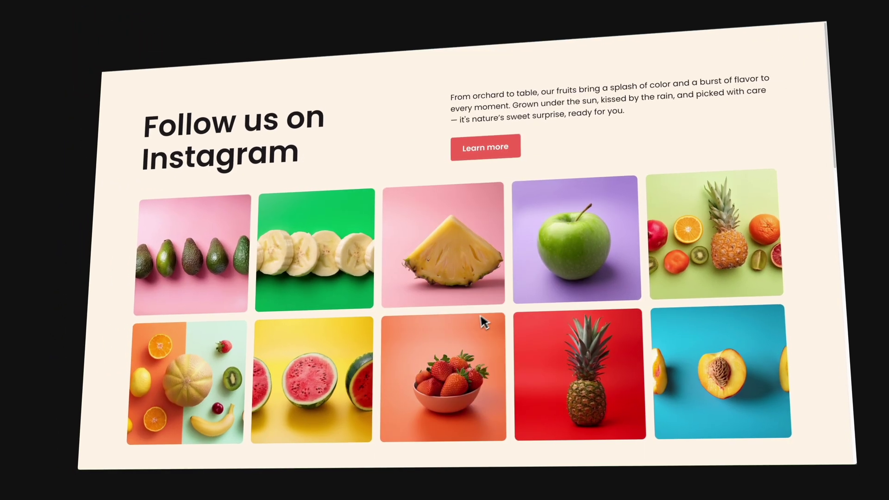
{"action": "left_click", "coordinate": [482, 324]}
{"action": "left_click", "coordinate": [819, 28]}
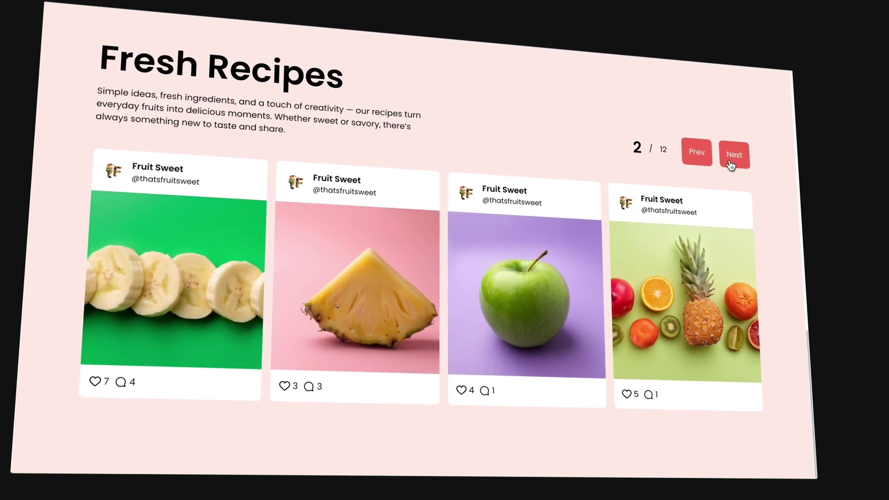
- Browse forward through the fruit posts in the Fresh Recipes slider
{"action": "left_click", "coordinate": [734, 160]}
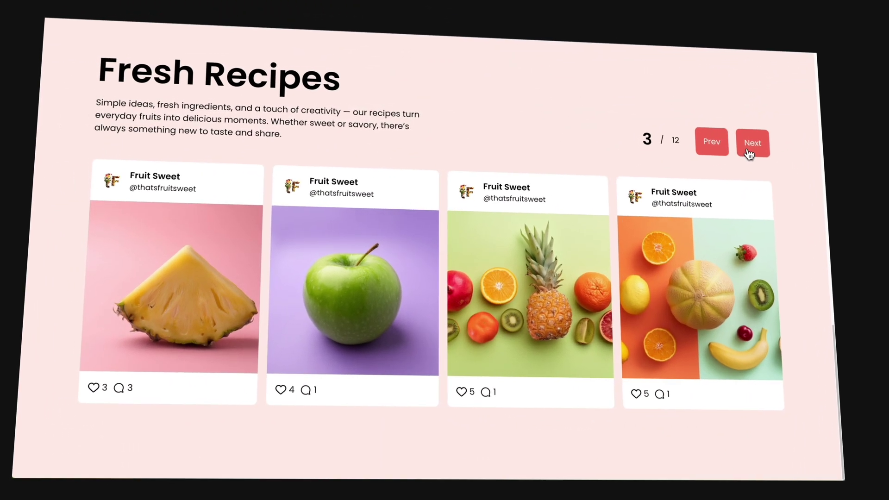
{"action": "left_click", "coordinate": [741, 158]}
{"action": "left_click", "coordinate": [740, 157]}
{"action": "left_click", "coordinate": [771, 134]}
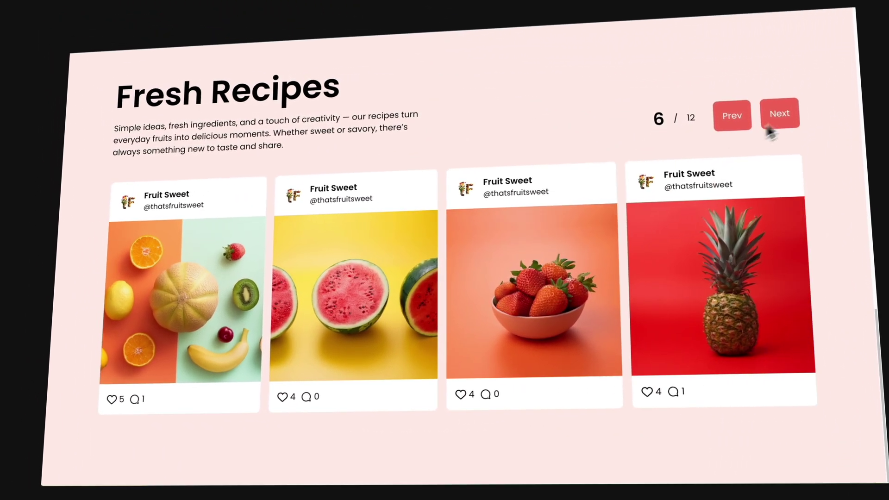
{"action": "left_click_drag", "start_coordinate": [585, 234], "coordinate": [340, 276]}
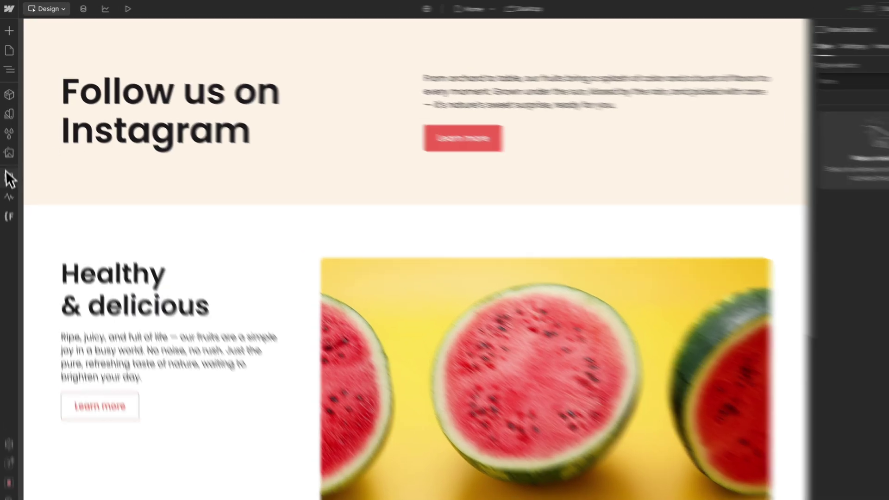
- Launch the Finsweet Components app, open the Instagram Feed builder and dismiss its tutorial notice
{"action": "left_click", "coordinate": [9, 178]}
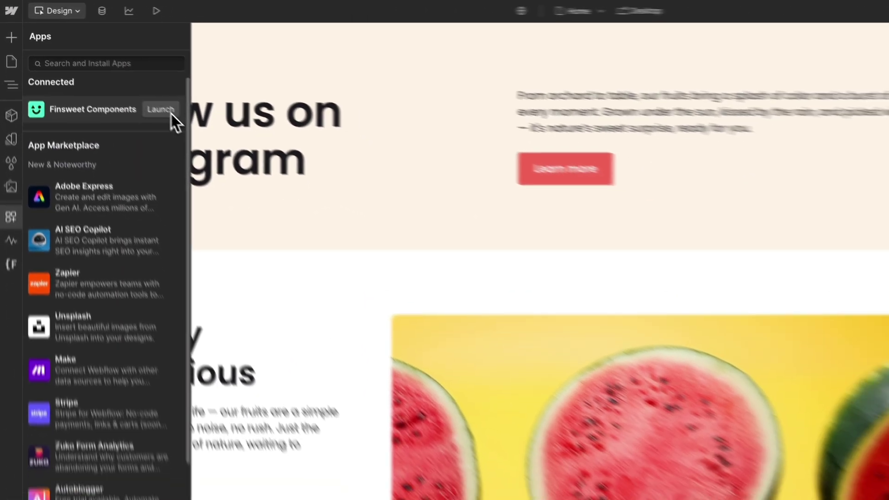
{"action": "left_click", "coordinate": [202, 138]}
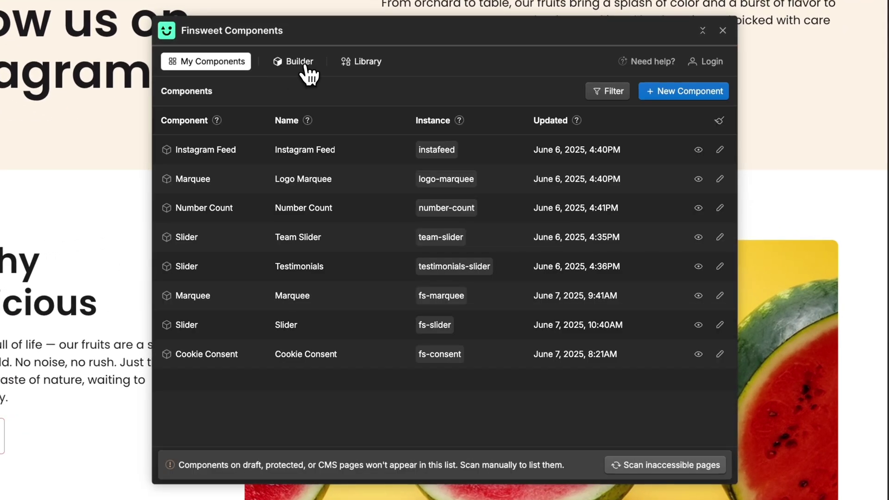
{"action": "left_click", "coordinate": [305, 65]}
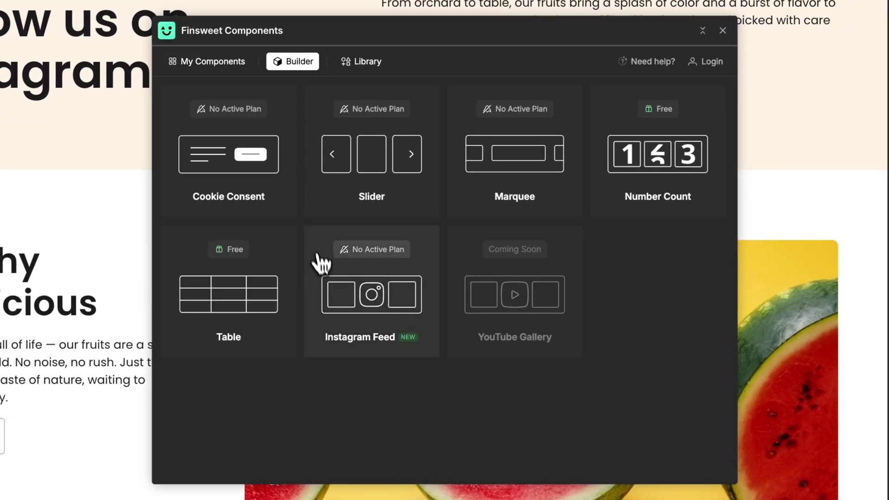
{"action": "left_click", "coordinate": [388, 301]}
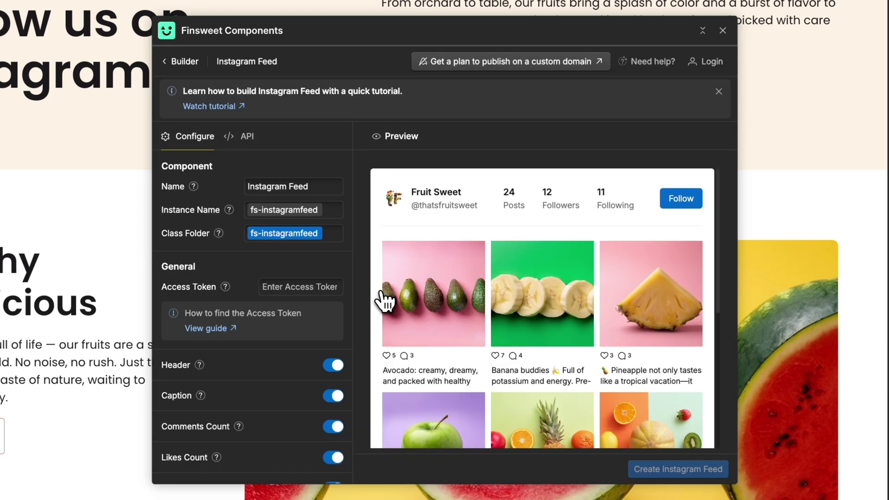
{"action": "left_click", "coordinate": [719, 91]}
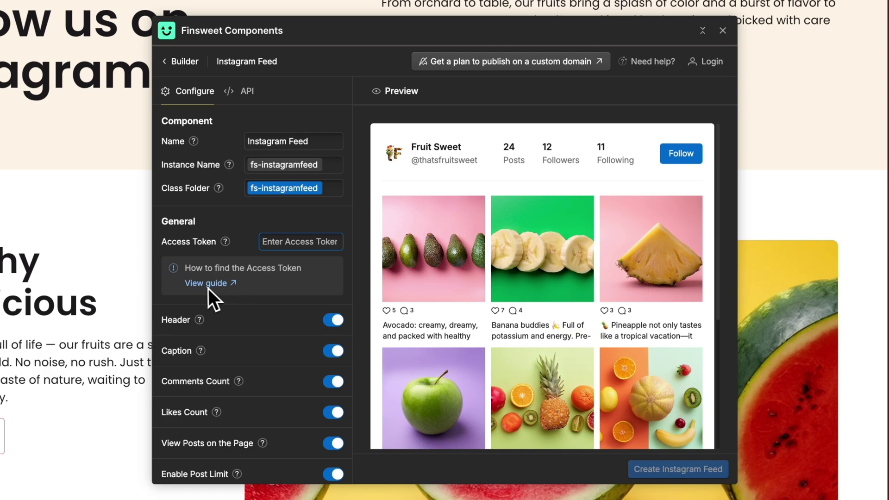
- Try the Header, Caption, Comments Count and Likes Count options by turning each one off and back on
{"action": "scroll", "coordinate": [281, 297], "scroll_direction": "down", "scroll_amount": 3}
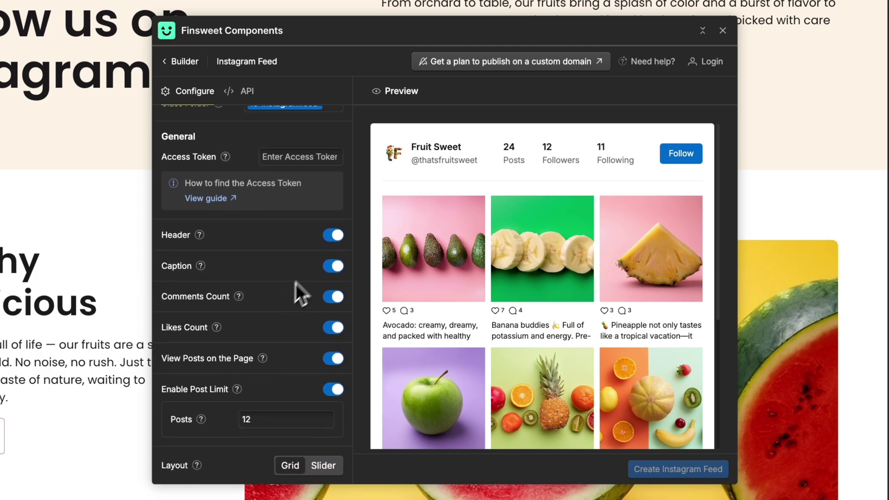
{"action": "left_click", "coordinate": [334, 236]}
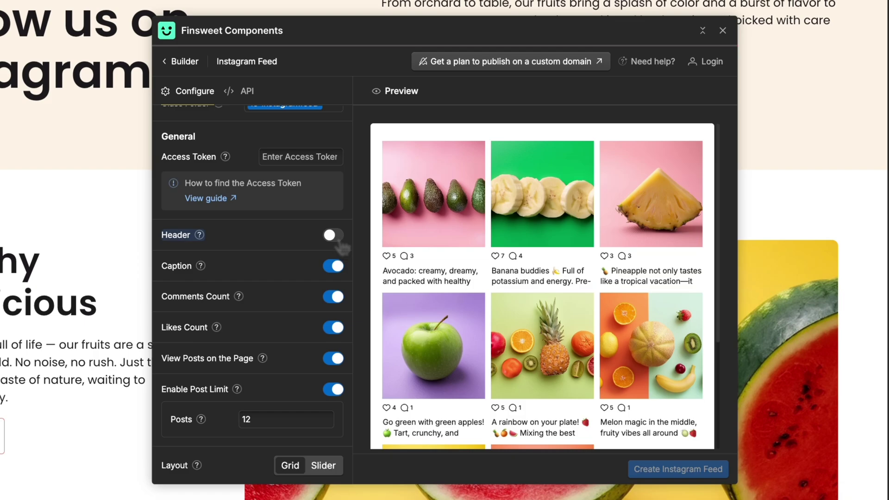
{"action": "left_click", "coordinate": [335, 270]}
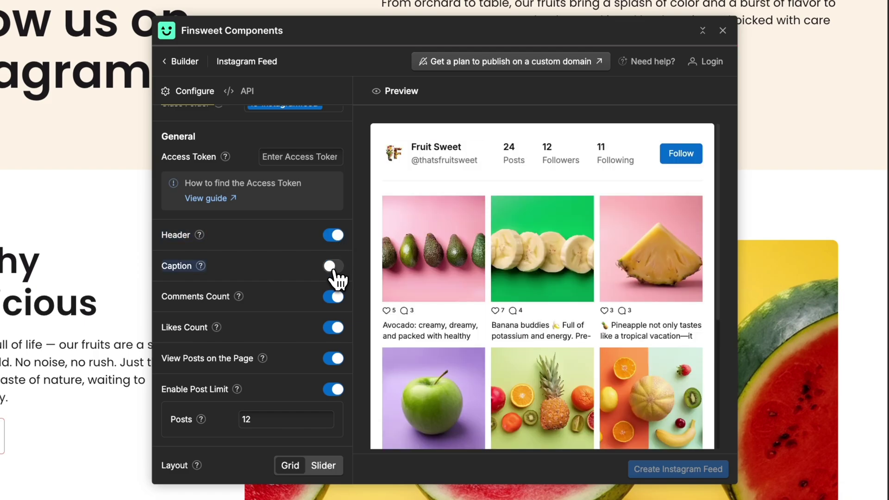
{"action": "left_click", "coordinate": [336, 276]}
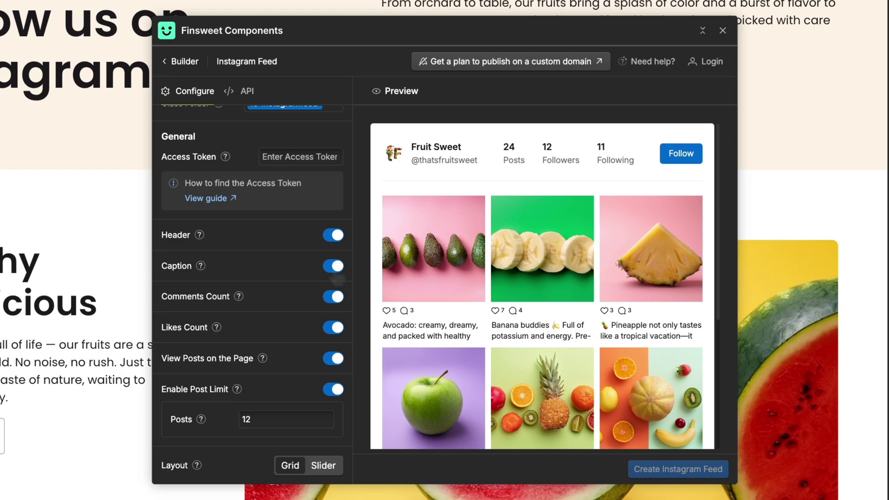
{"action": "left_click", "coordinate": [335, 296]}
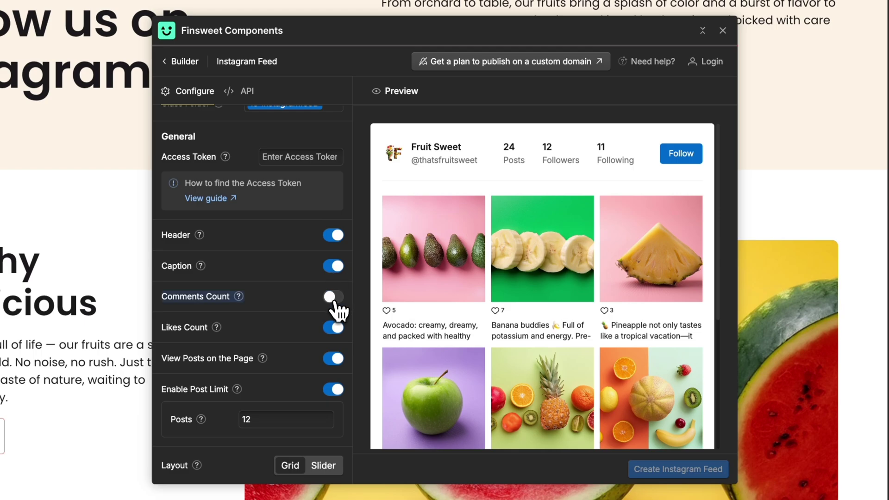
{"action": "left_click", "coordinate": [337, 337]}
{"action": "left_click", "coordinate": [336, 337]}
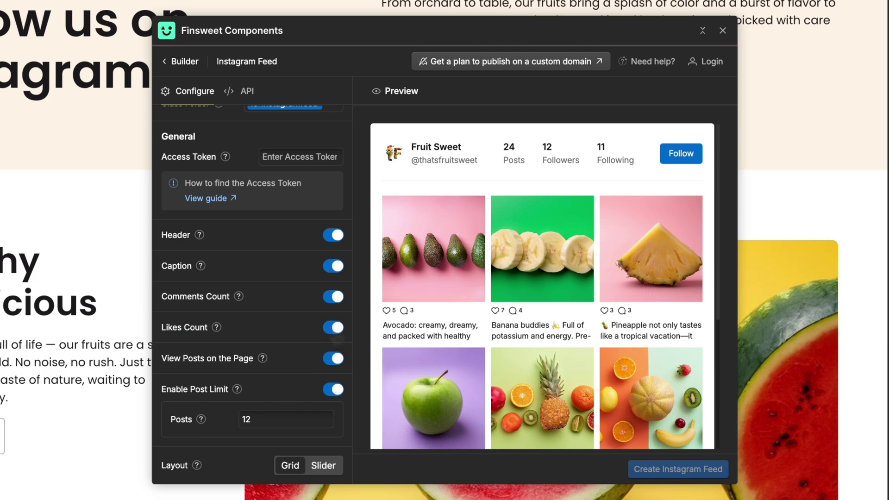
- Test View Posts on the Page off and on, opening the avocado post in the preview and closing it
{"action": "left_click", "coordinate": [338, 361]}
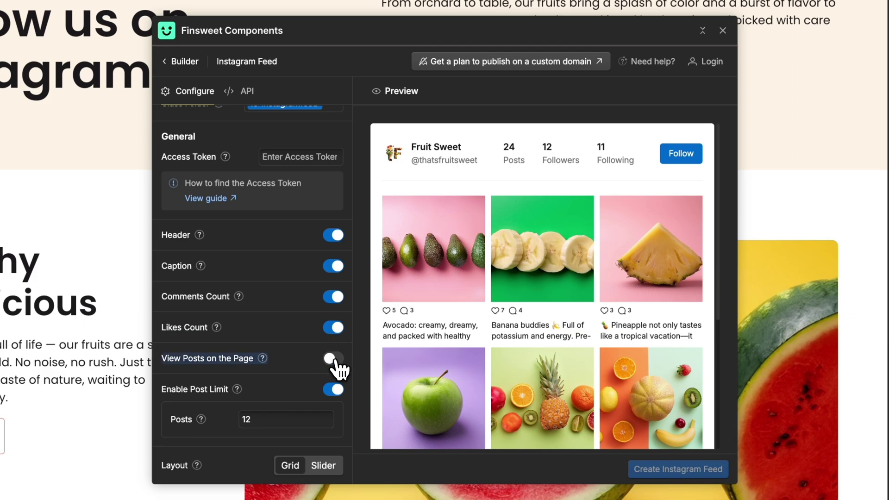
{"action": "left_click", "coordinate": [434, 260]}
{"action": "left_click", "coordinate": [540, 151]}
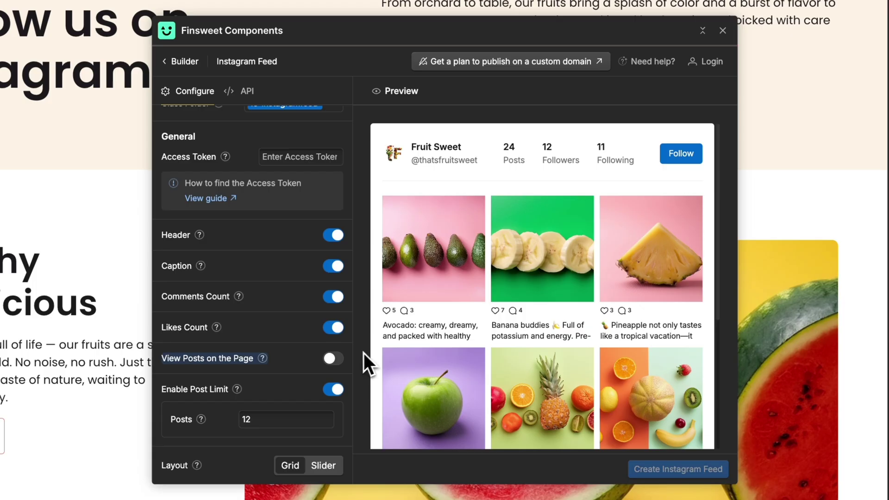
{"action": "left_click", "coordinate": [338, 360]}
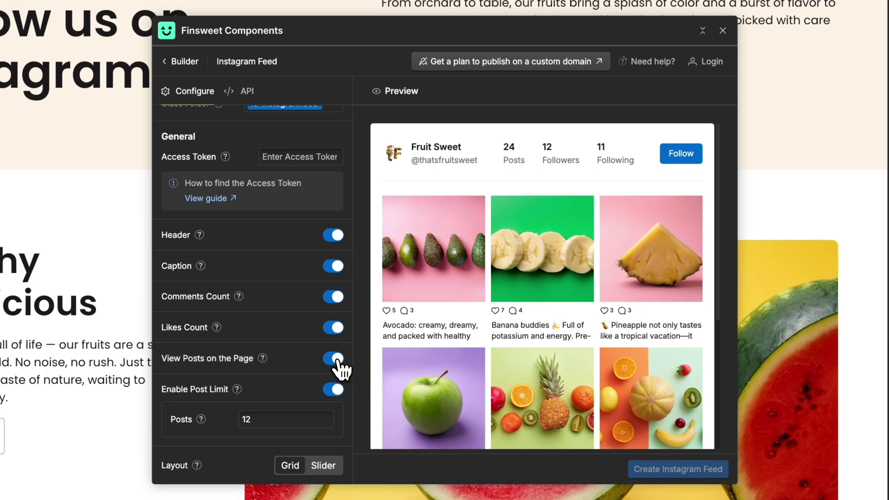
{"action": "left_click", "coordinate": [438, 266]}
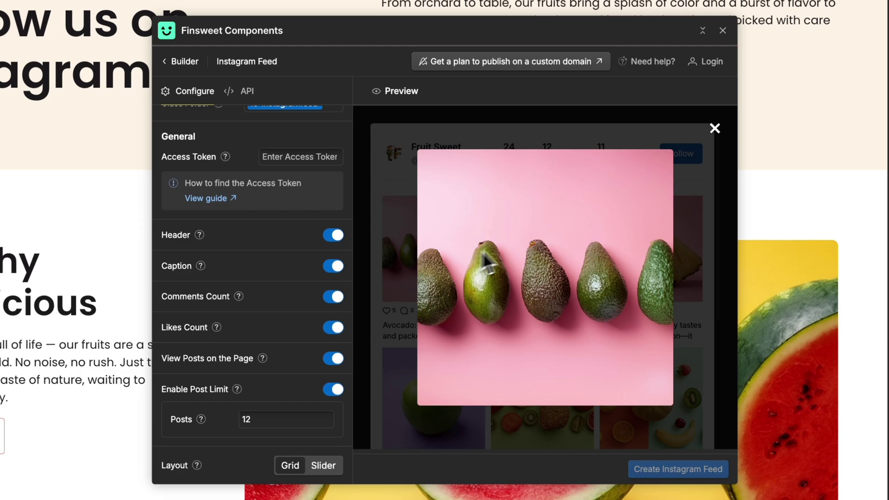
{"action": "left_click", "coordinate": [715, 129]}
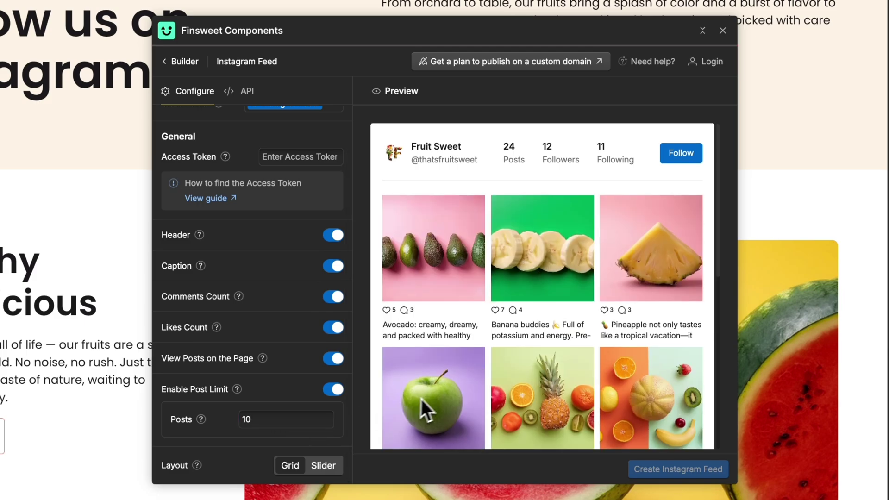
- Look through the feed preview and try the Slider layout before returning to Grid
{"action": "scroll", "coordinate": [421, 399], "scroll_direction": "down", "scroll_amount": 7}
{"action": "scroll", "coordinate": [436, 395], "scroll_direction": "up", "scroll_amount": 10}
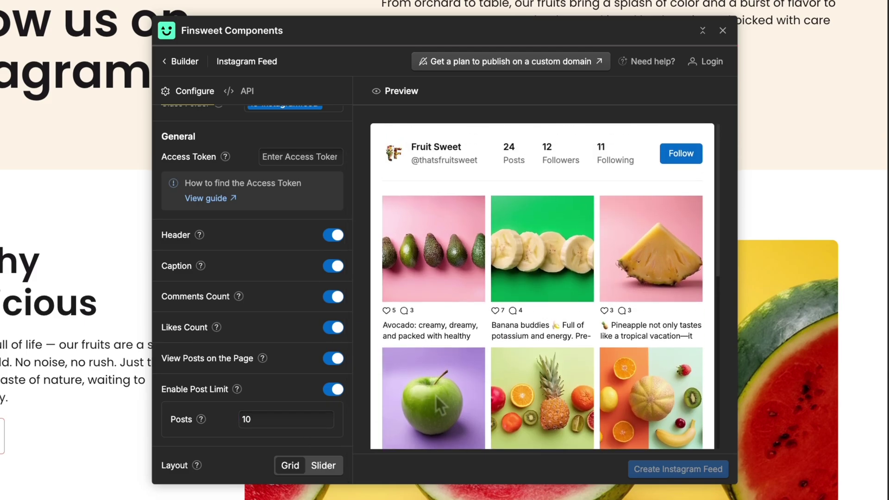
{"action": "left_click", "coordinate": [328, 466]}
{"action": "left_click", "coordinate": [291, 467]}
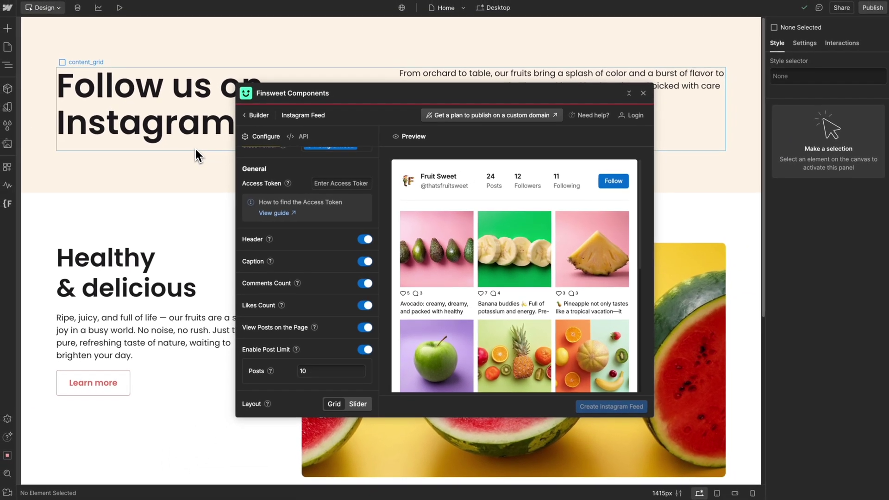
- Select the content_grid block as the target and turn off Header, Caption, Comments Count and Likes Count for the feed
{"action": "left_click", "coordinate": [196, 148]}
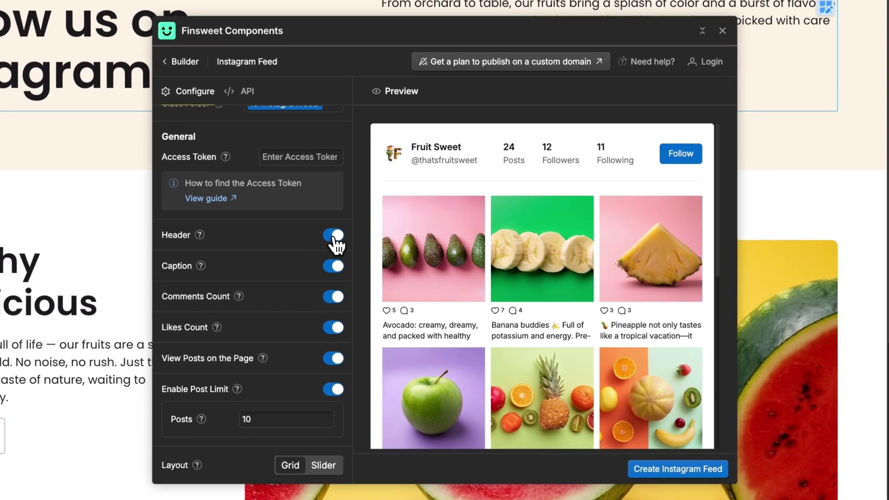
{"action": "left_click", "coordinate": [343, 237]}
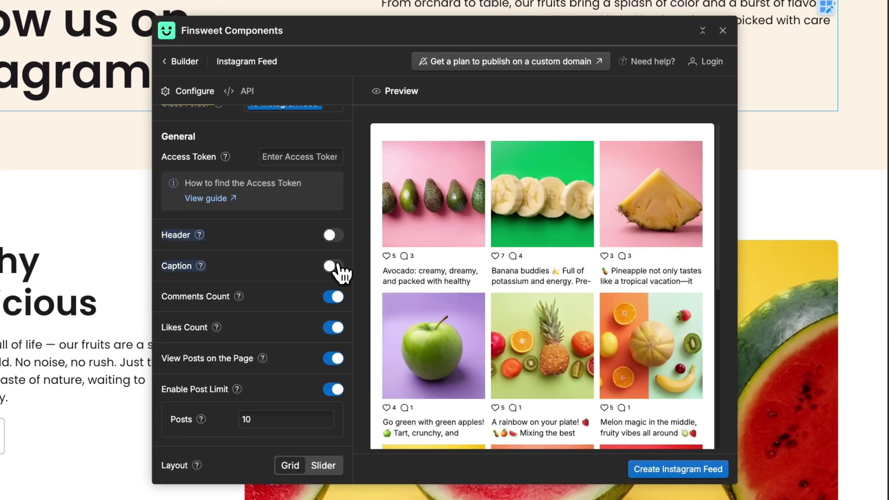
{"action": "left_click", "coordinate": [334, 328]}
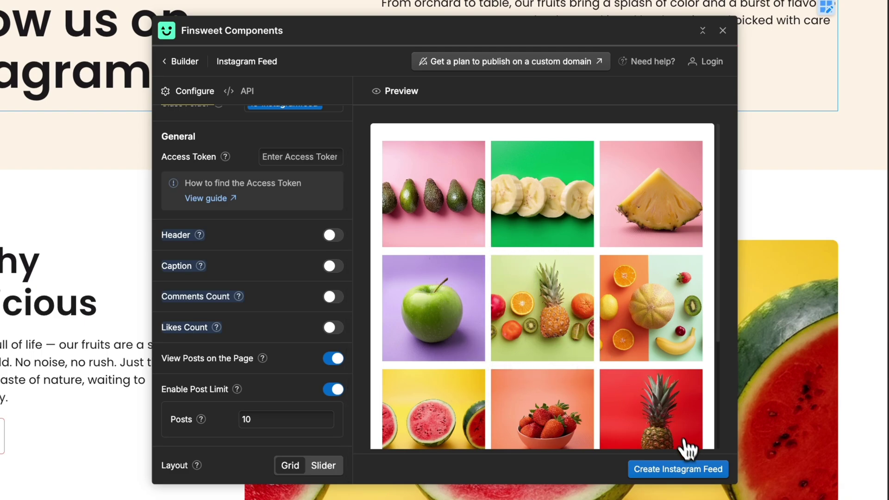
- Create the Instagram Feed component with its site scripts in the content grid, and minimize the Finsweet Components window
{"action": "left_click", "coordinate": [692, 468]}
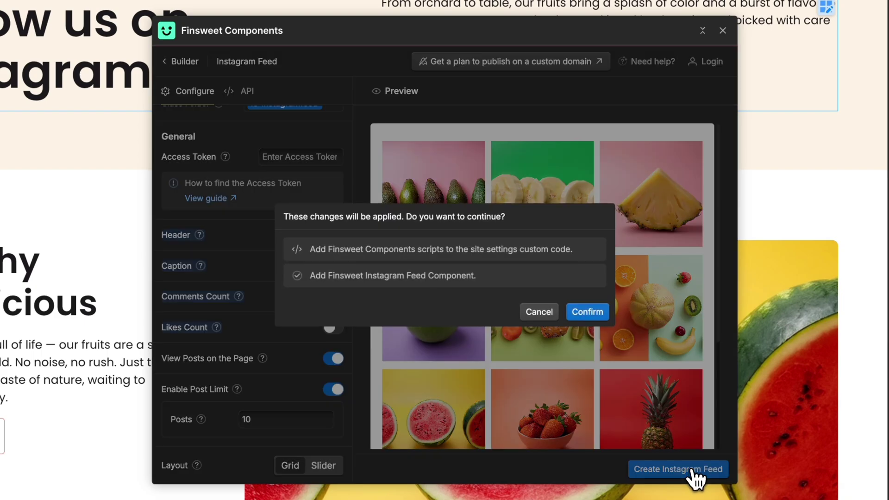
{"action": "left_click", "coordinate": [589, 313]}
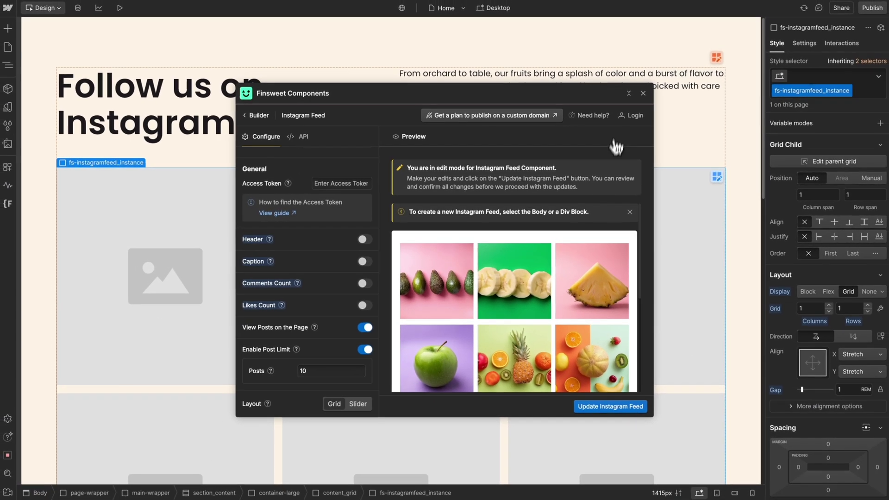
{"action": "left_click", "coordinate": [702, 30]}
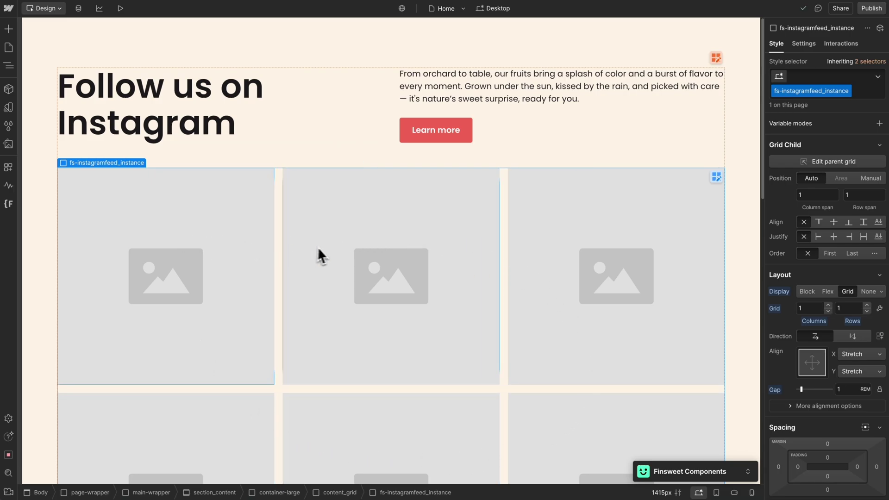
- Select the fs-instagramfeed_list element, inspect its custom attributes and return to its style properties
{"action": "left_click", "coordinate": [505, 230]}
{"action": "left_click", "coordinate": [810, 45]}
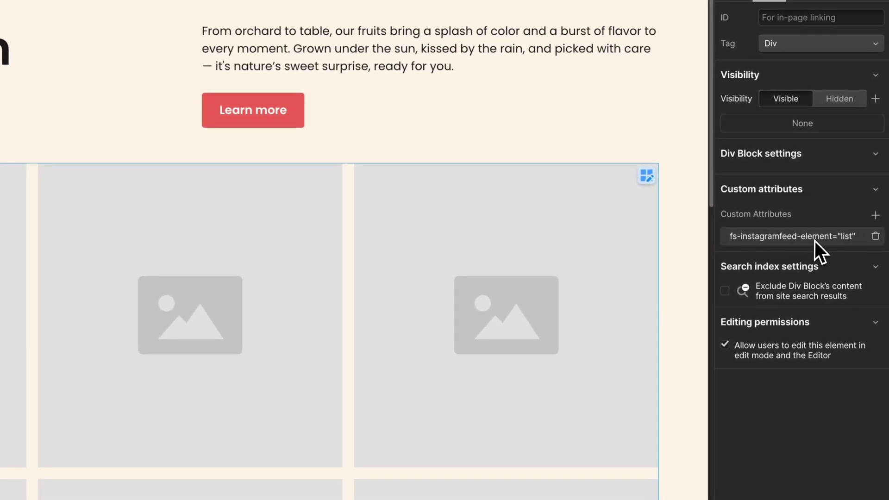
{"action": "left_click", "coordinate": [778, 44]}
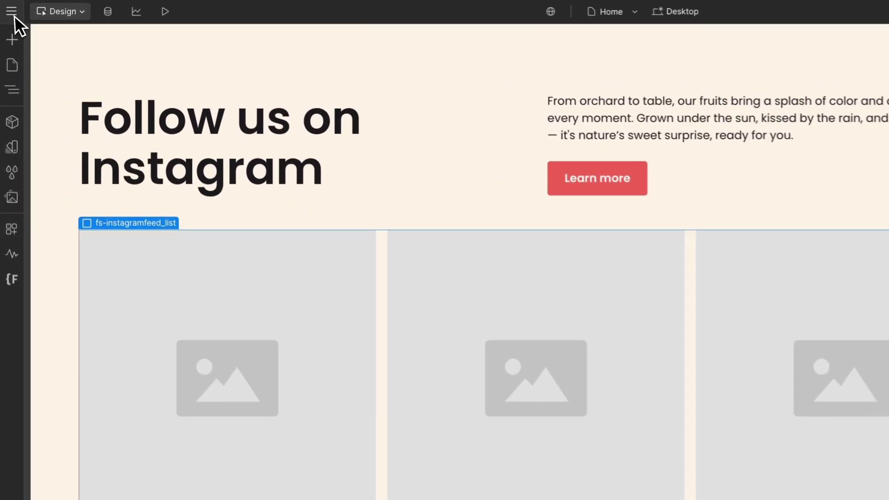
- Open the site settings and examine the site's custom code for the Finsweet scripts
{"action": "left_click", "coordinate": [8, 8]}
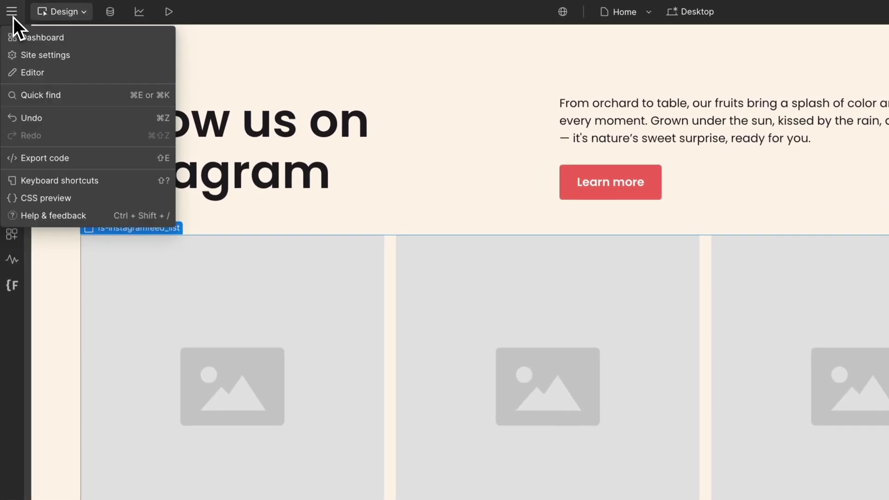
{"action": "left_click", "coordinate": [28, 57]}
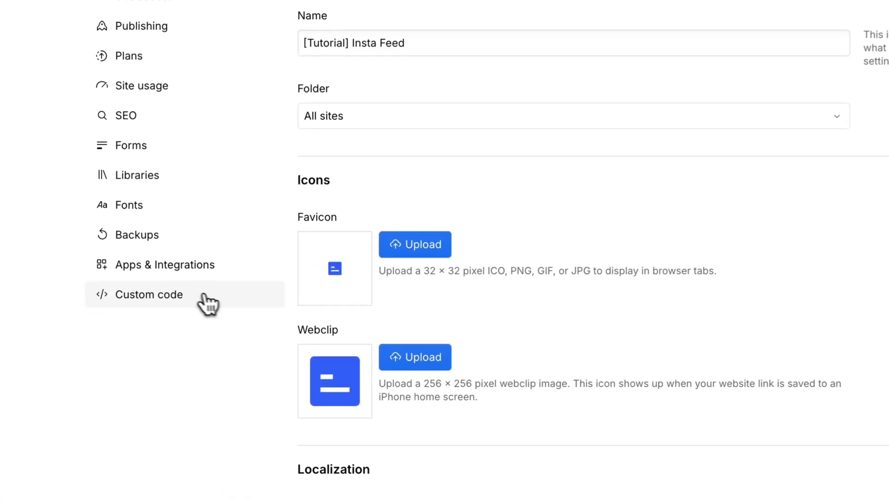
{"action": "left_click", "coordinate": [209, 303]}
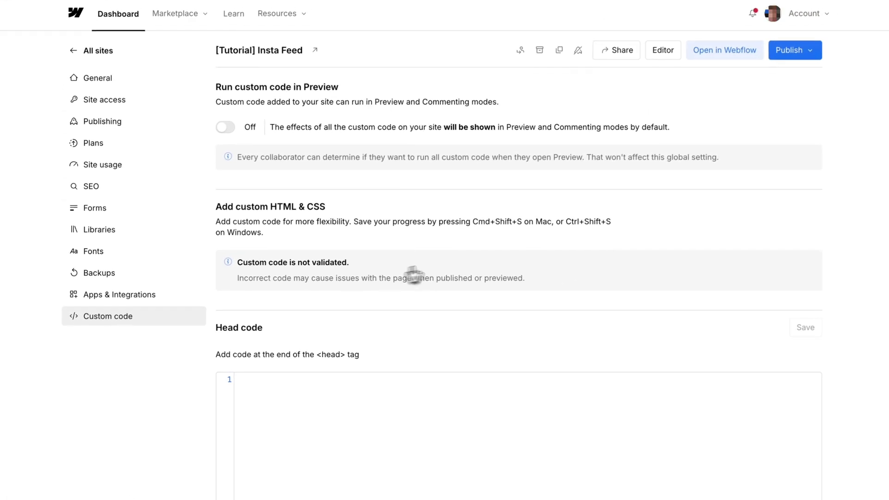
{"action": "scroll", "coordinate": [414, 275], "scroll_direction": "down", "scroll_amount": 6}
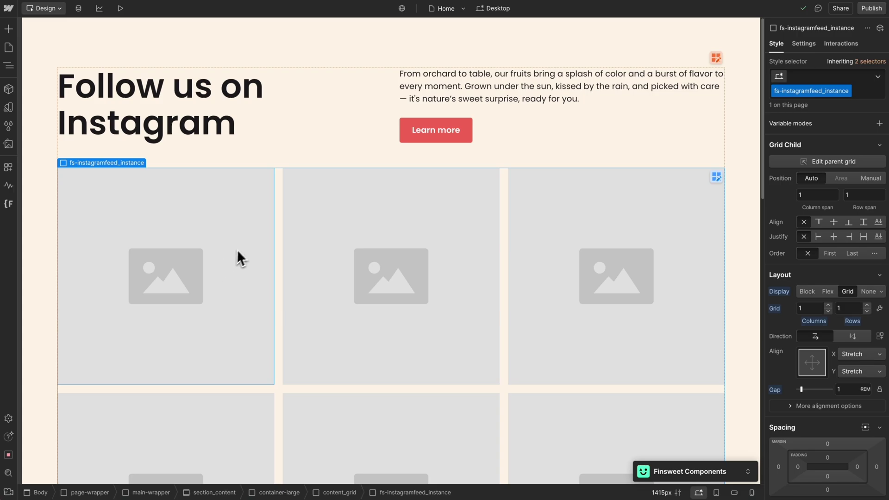
- Select the fs-instagramfeed_list element and set its grid to 5 columns
{"action": "left_click", "coordinate": [277, 218]}
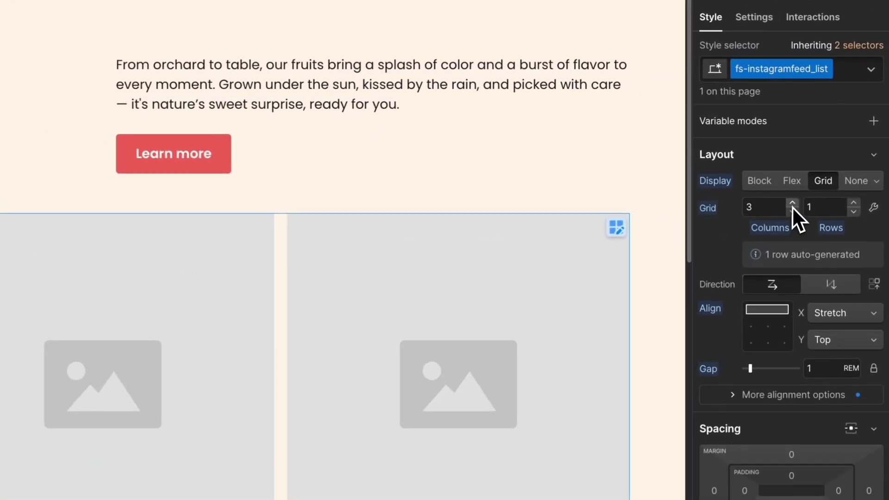
{"action": "left_click", "coordinate": [828, 162]}
{"action": "left_click", "coordinate": [792, 204]}
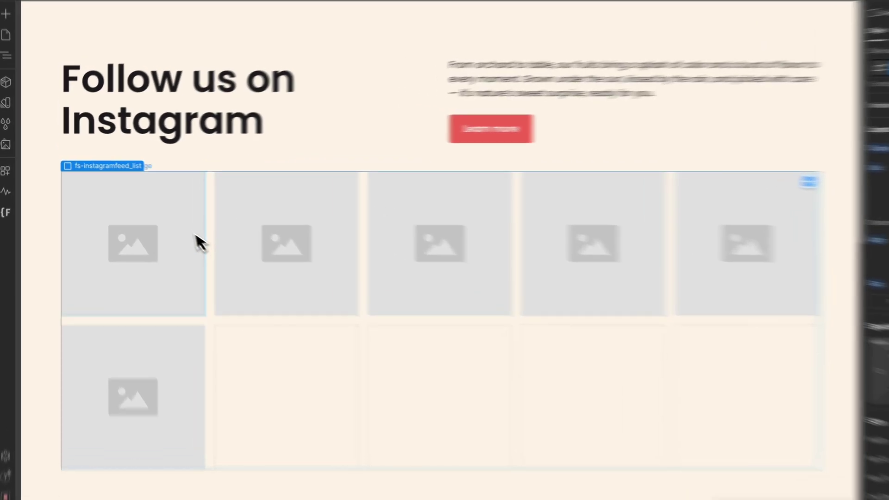
- Select the first fs-instagramfeed_image in the feed and set its border radius to 1rem
{"action": "left_click", "coordinate": [166, 223]}
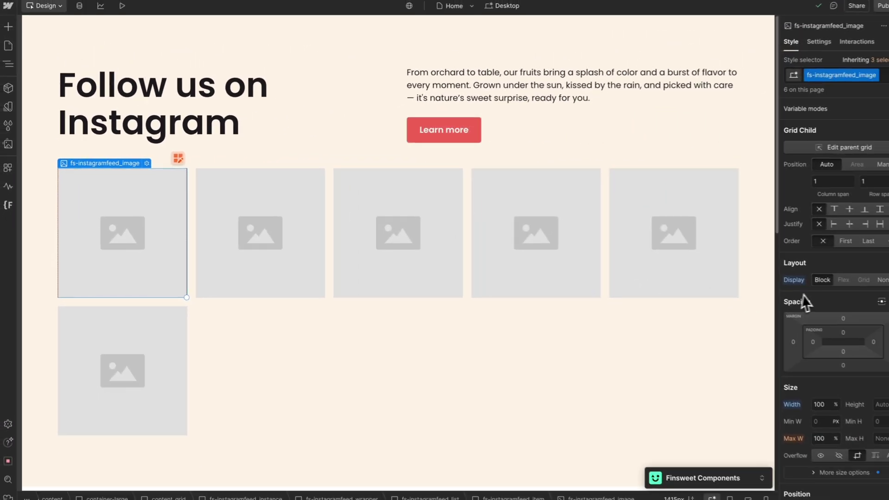
{"action": "scroll", "coordinate": [811, 294], "scroll_direction": "down", "scroll_amount": 10}
{"action": "left_click", "coordinate": [862, 294]}
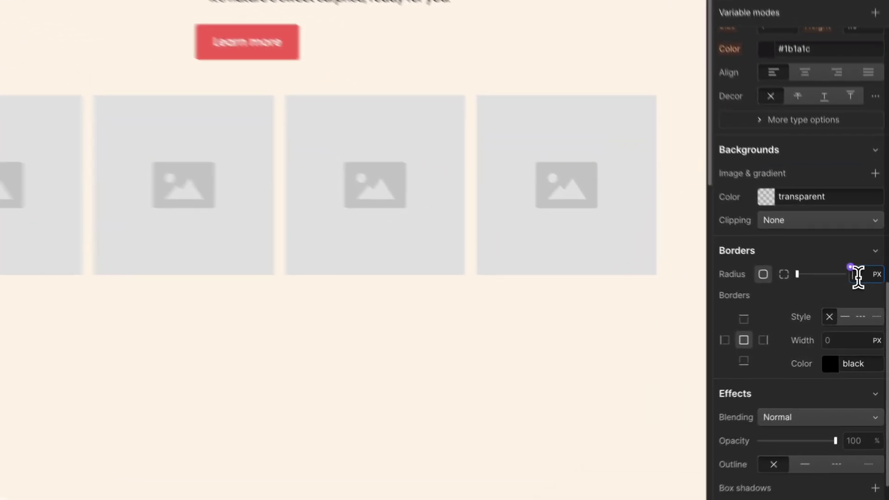
{"action": "type", "text": "1rem"}
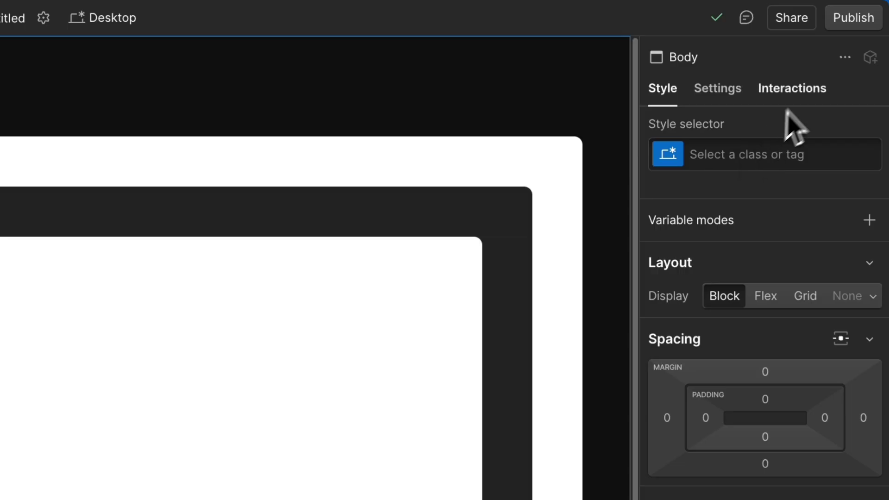
- Publish the site to the staging domain, and open and close the enlarged pineapple and strawberry posts on the published page
{"action": "left_click", "coordinate": [857, 18]}
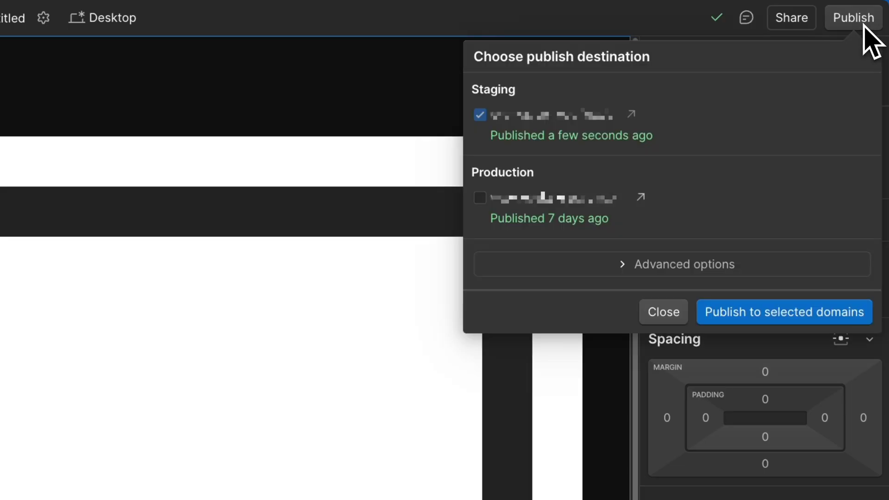
{"action": "left_click", "coordinate": [767, 311]}
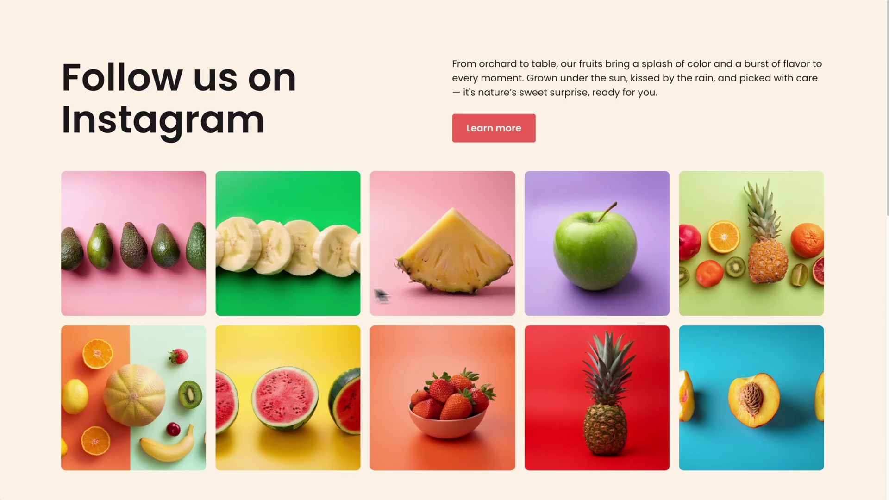
{"action": "left_click", "coordinate": [406, 264]}
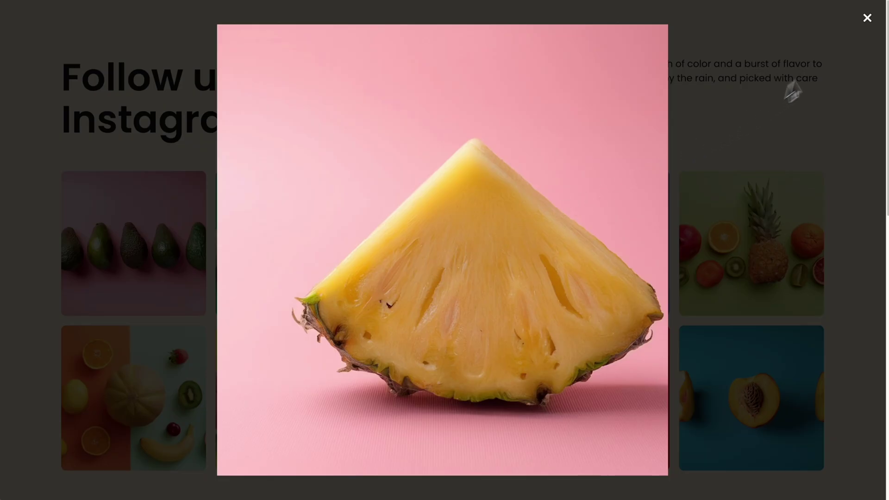
{"action": "left_click", "coordinate": [867, 19]}
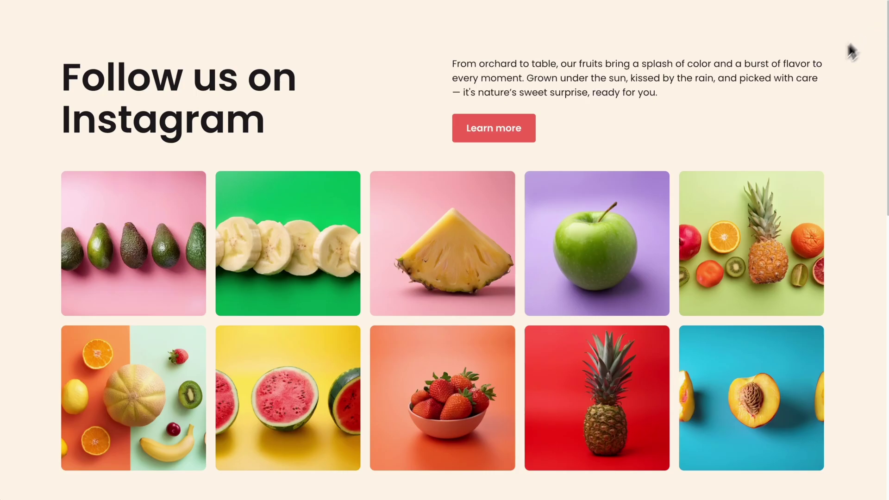
{"action": "left_click", "coordinate": [478, 373]}
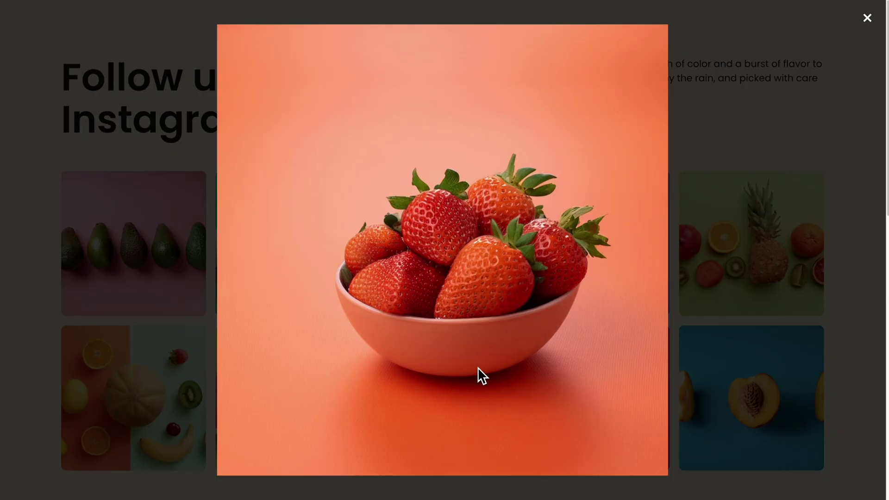
{"action": "left_click", "coordinate": [867, 18]}
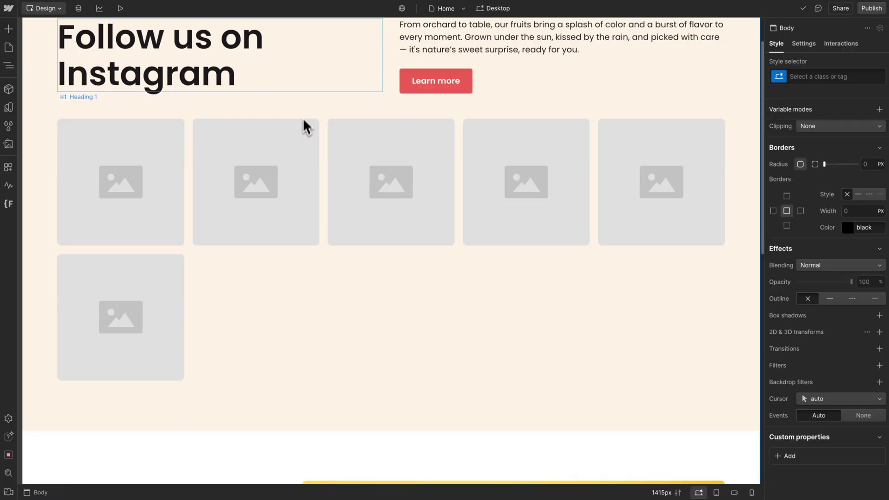
- Select the slider_grid block in the Fresh Recipes section and open the Instagram Feed builder in Finsweet Components, dismissing the tutorial notice
{"action": "scroll", "coordinate": [303, 134], "scroll_direction": "down", "scroll_amount": 10}
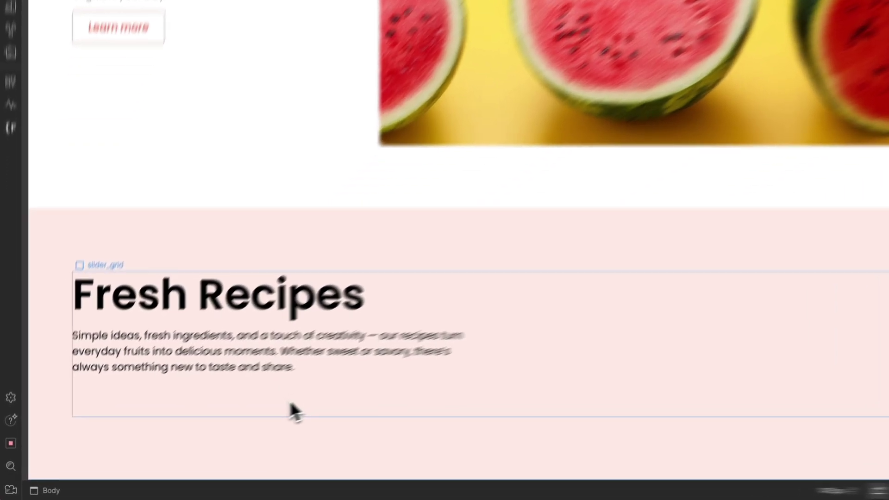
{"action": "left_click", "coordinate": [256, 398]}
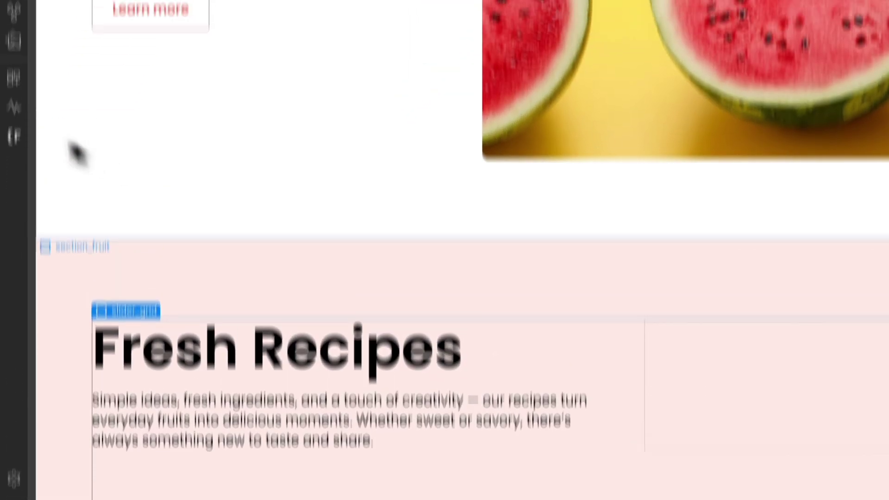
{"action": "left_click", "coordinate": [13, 194]}
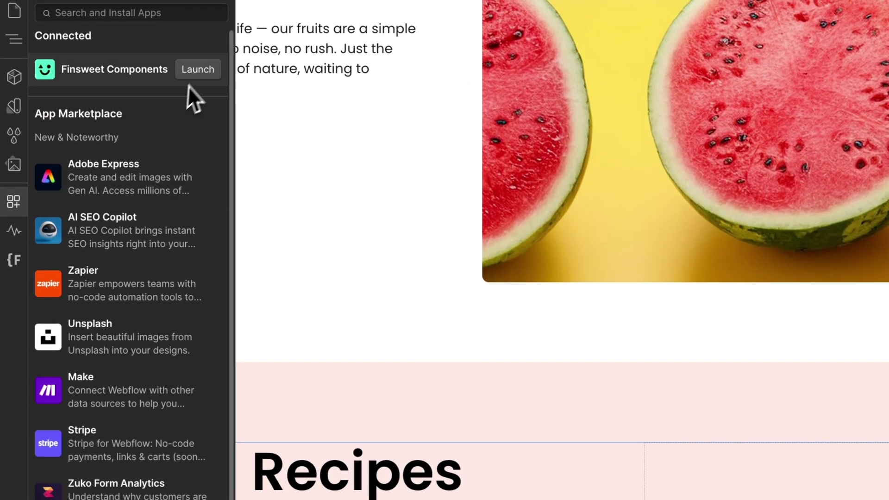
{"action": "left_click", "coordinate": [196, 71]}
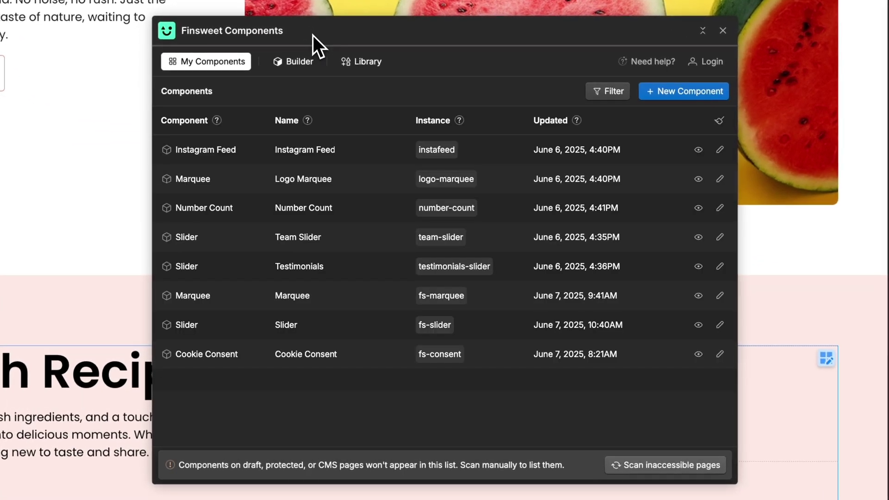
{"action": "left_click", "coordinate": [305, 65]}
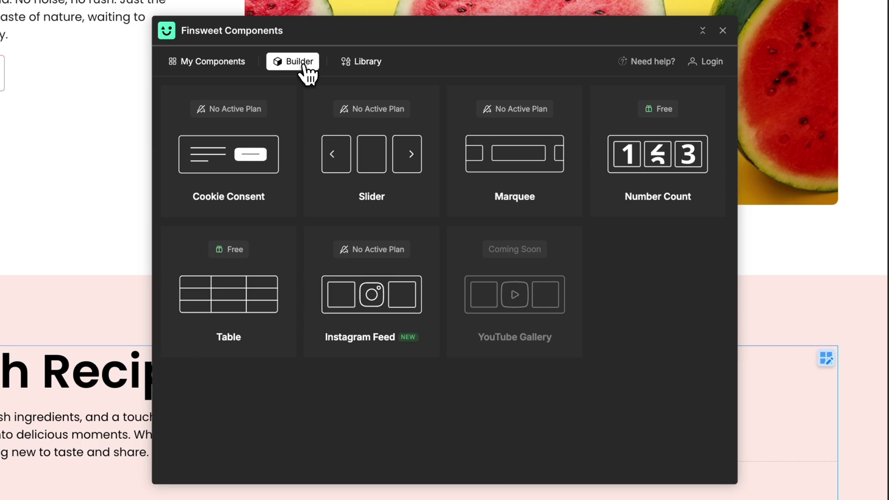
{"action": "left_click", "coordinate": [349, 296]}
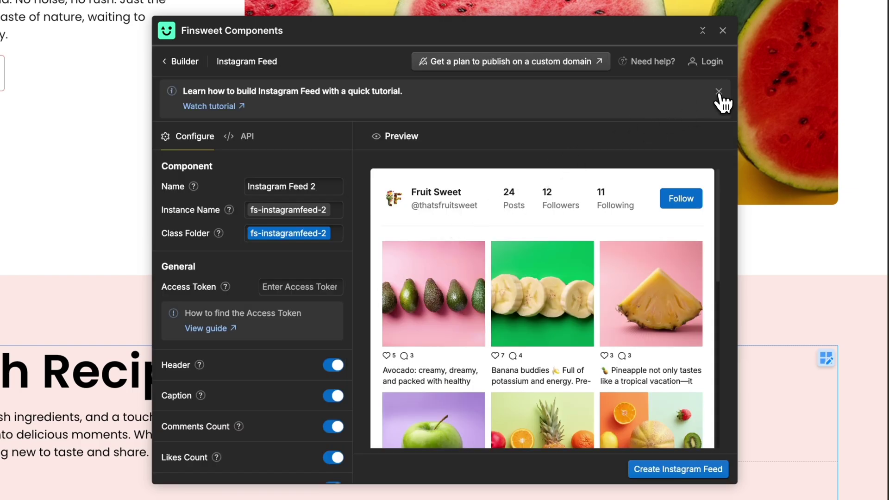
{"action": "left_click", "coordinate": [720, 95]}
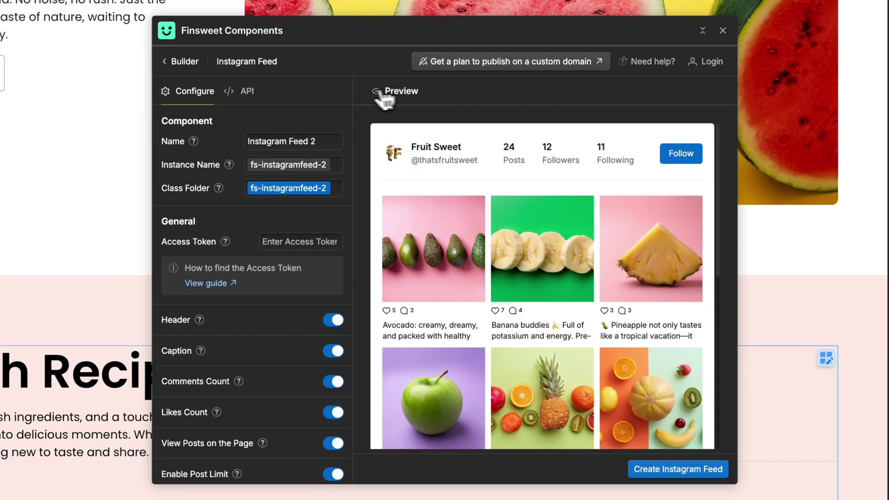
- Name the new feed component "Instagram Slider" with the instance name instagram-slider, and turn off Caption
{"action": "left_click", "coordinate": [325, 143]}
{"action": "type", "text": "Instagram Slider"}
{"action": "left_click", "coordinate": [327, 164]}
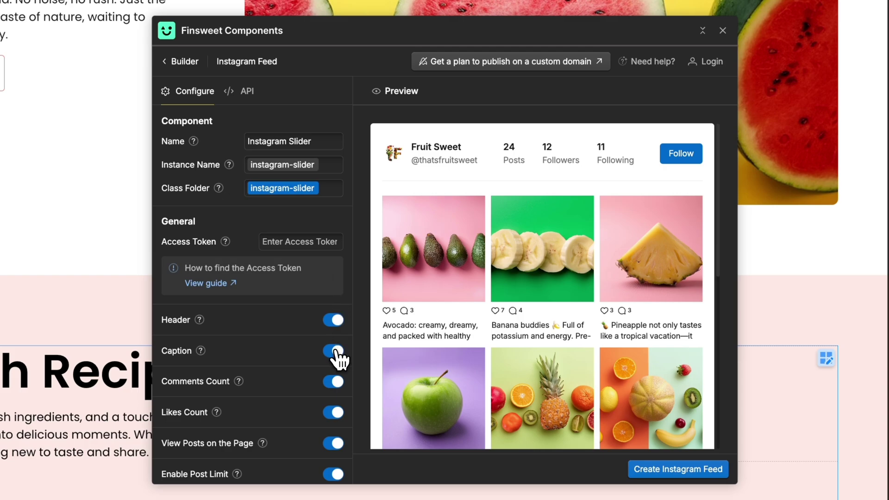
{"action": "scroll", "coordinate": [347, 359], "scroll_direction": "down", "scroll_amount": 3}
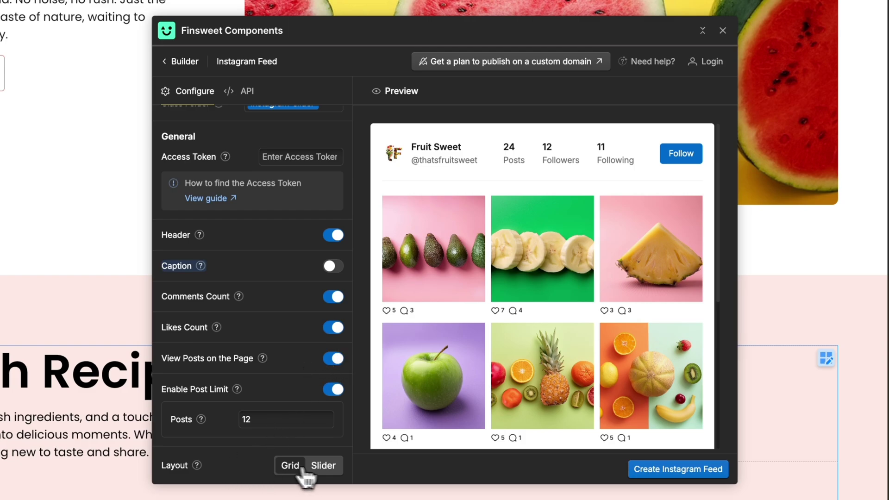
- Set the feed layout to Slider, enable Loop and try the previous and next arrows in the preview
{"action": "left_click", "coordinate": [323, 465]}
{"action": "scroll", "coordinate": [329, 468], "scroll_direction": "down", "scroll_amount": 4}
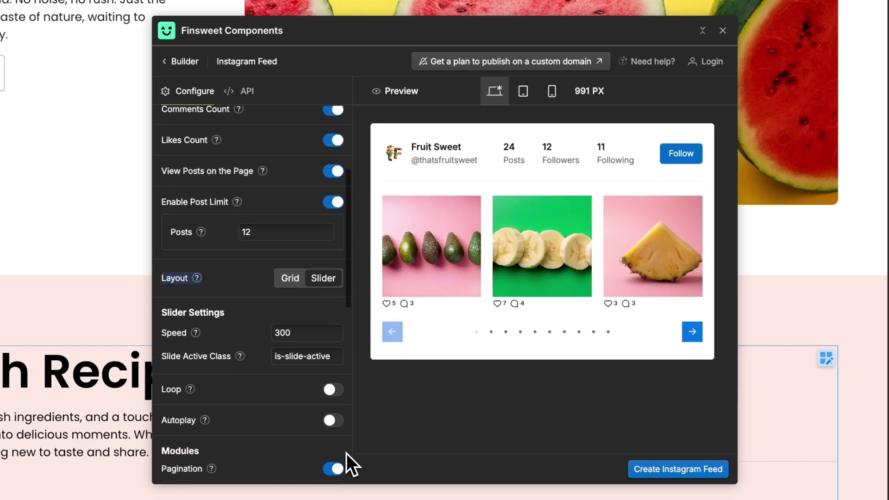
{"action": "scroll", "coordinate": [347, 447], "scroll_direction": "down", "scroll_amount": 2}
{"action": "left_click", "coordinate": [338, 341]}
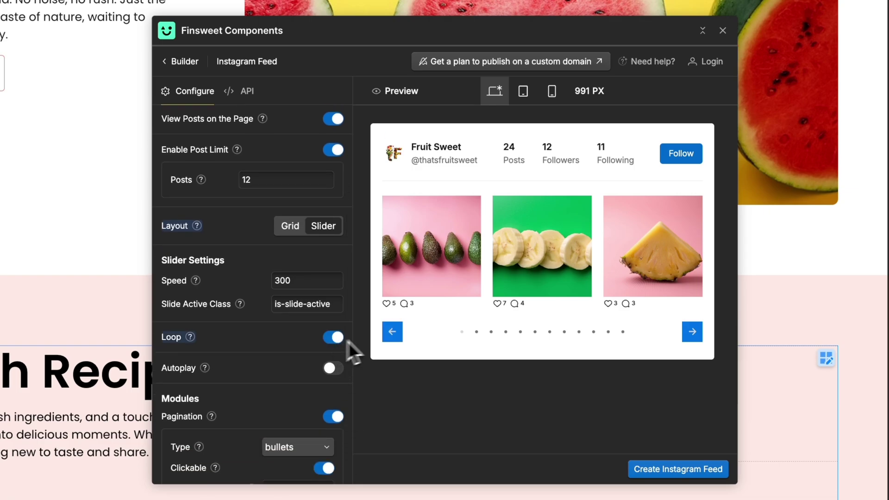
{"action": "left_click", "coordinate": [393, 332]}
{"action": "left_click", "coordinate": [692, 332]}
- Change the slider's pagination type to fraction
{"action": "scroll", "coordinate": [301, 417], "scroll_direction": "down", "scroll_amount": 5}
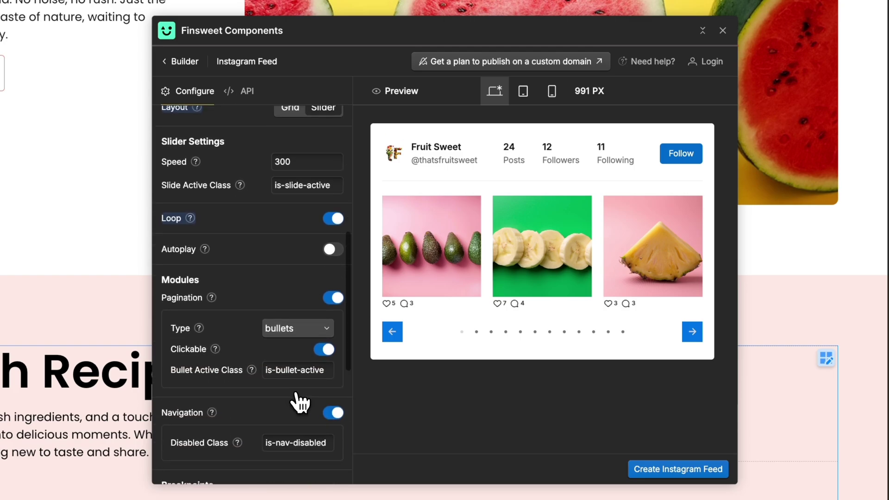
{"action": "left_click", "coordinate": [313, 317]}
{"action": "left_click", "coordinate": [299, 364]}
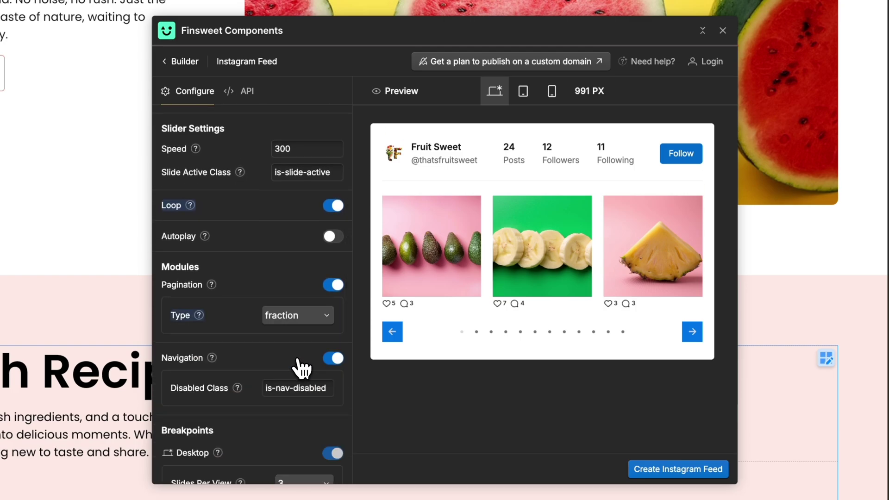
- Set the Desktop breakpoint to 4 slides per view and review the Tablet and Mobile Portrait breakpoint settings
{"action": "scroll", "coordinate": [301, 369], "scroll_direction": "down", "scroll_amount": 6}
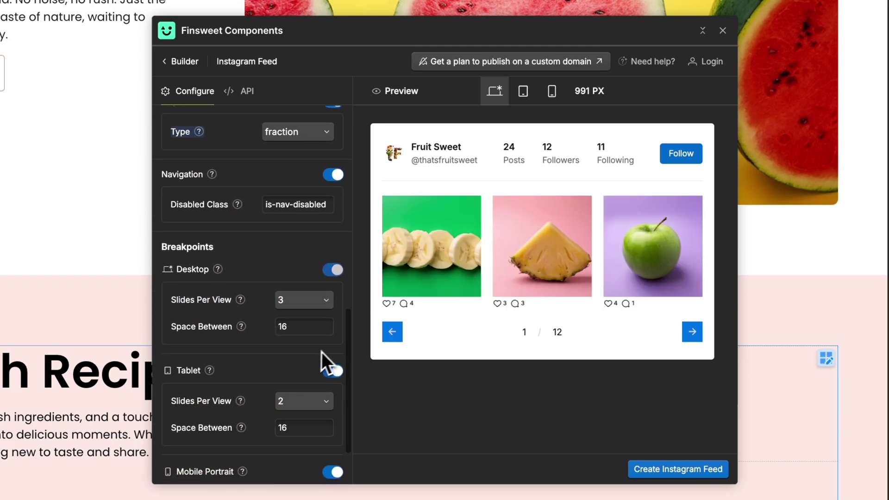
{"action": "left_click", "coordinate": [321, 317]}
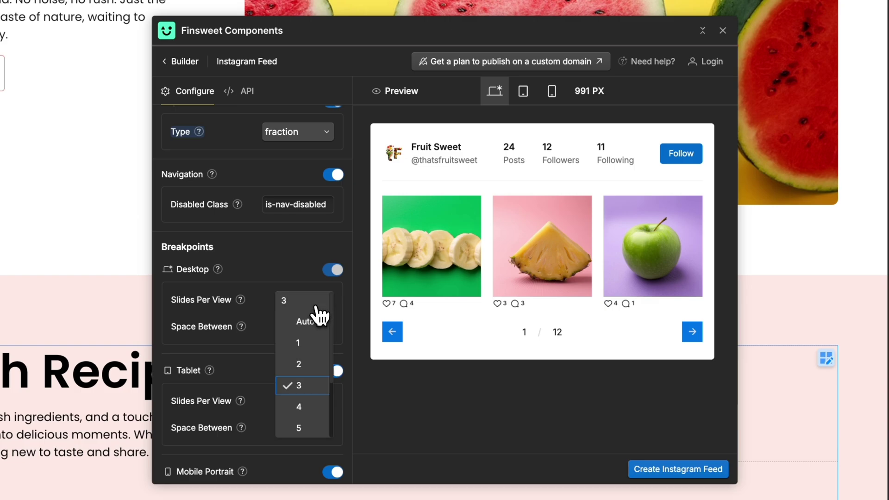
{"action": "left_click", "coordinate": [311, 407]}
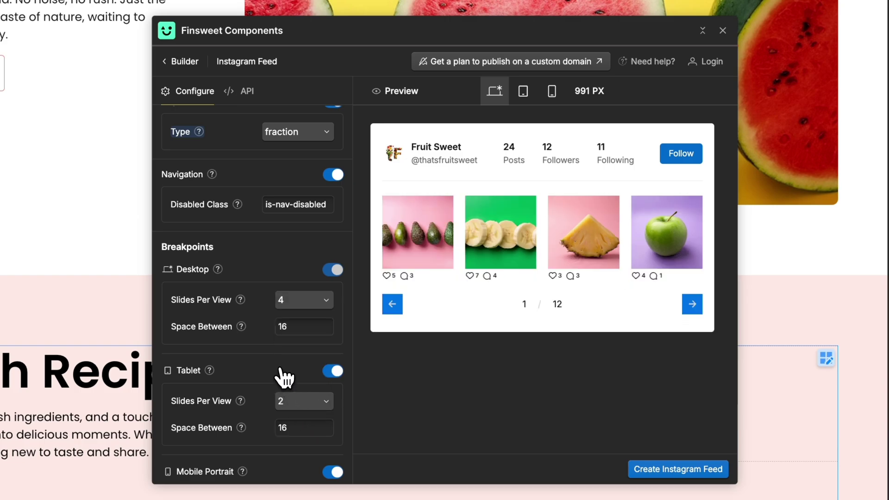
{"action": "scroll", "coordinate": [283, 378], "scroll_direction": "down", "scroll_amount": 3}
{"action": "scroll", "coordinate": [222, 337], "scroll_direction": "down", "scroll_amount": 1}
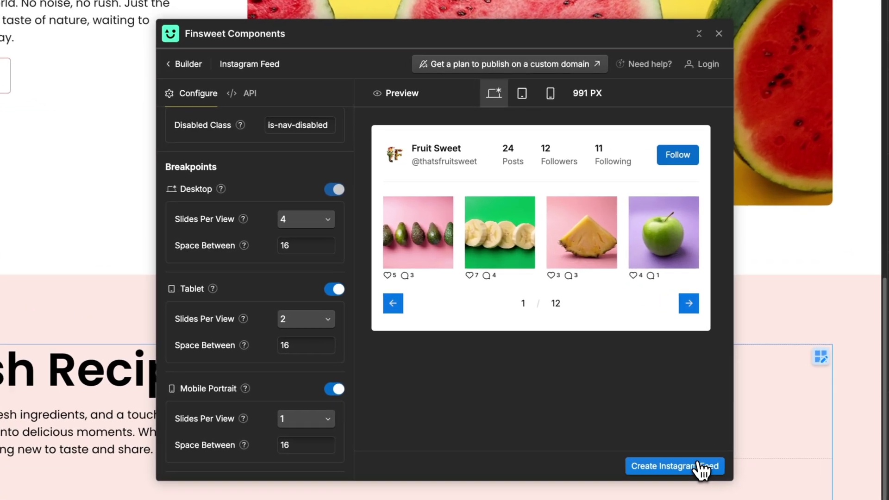
- Create the Instagram Slider feed in the slider_grid block and minimize the Finsweet Components window
{"action": "left_click", "coordinate": [630, 407]}
{"action": "left_click", "coordinate": [596, 316]}
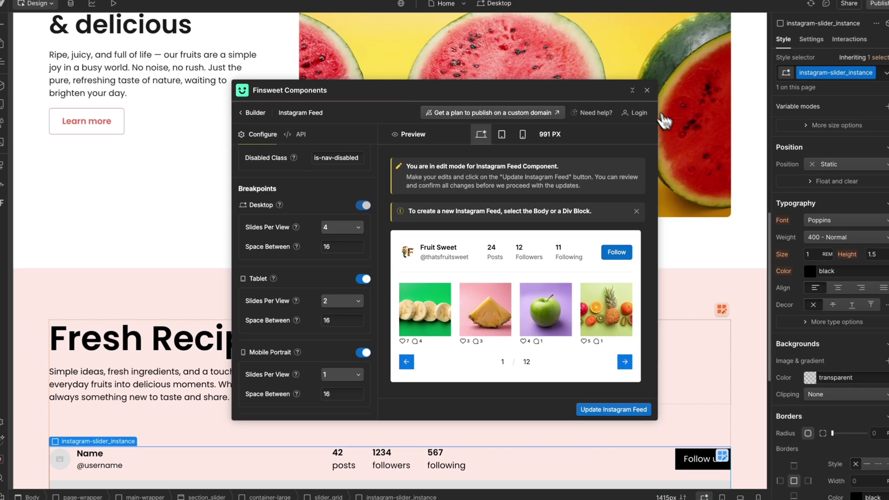
{"action": "left_click", "coordinate": [632, 90]}
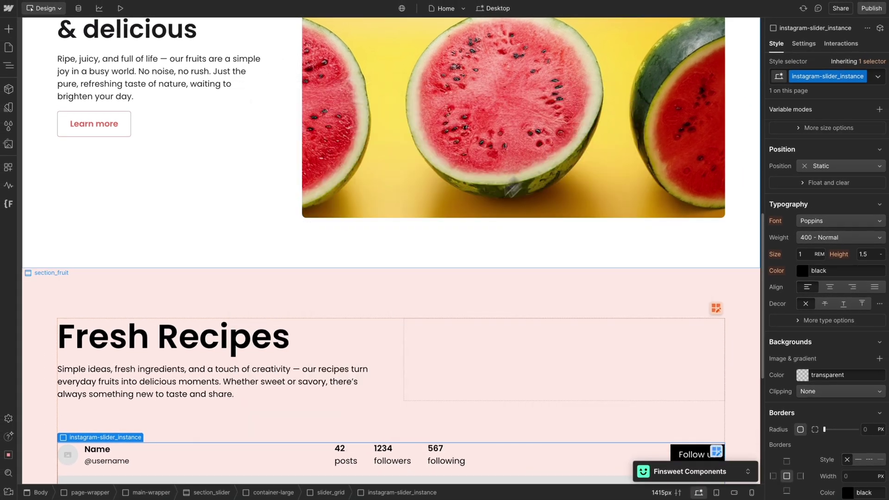
- Delete three of the four instagram-slider_slide placeholders in the new slider, keeping a single slide
{"action": "scroll", "coordinate": [437, 259], "scroll_direction": "down", "scroll_amount": 5}
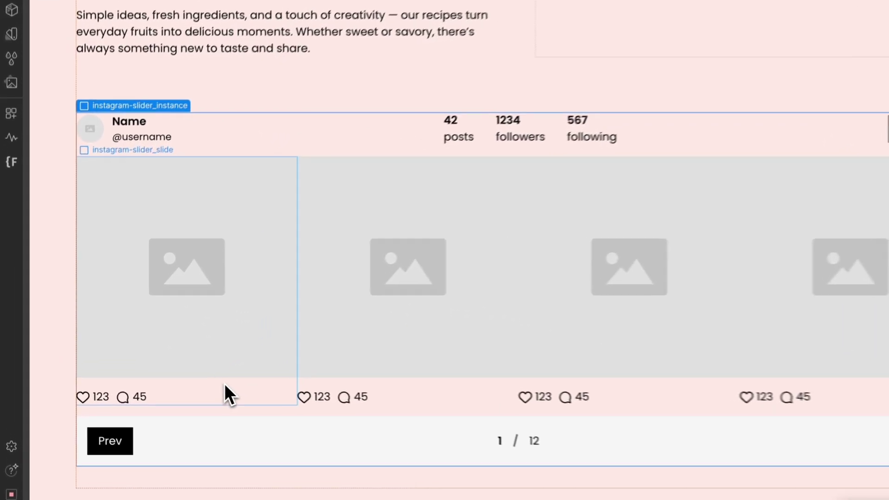
{"action": "left_click", "coordinate": [170, 379]}
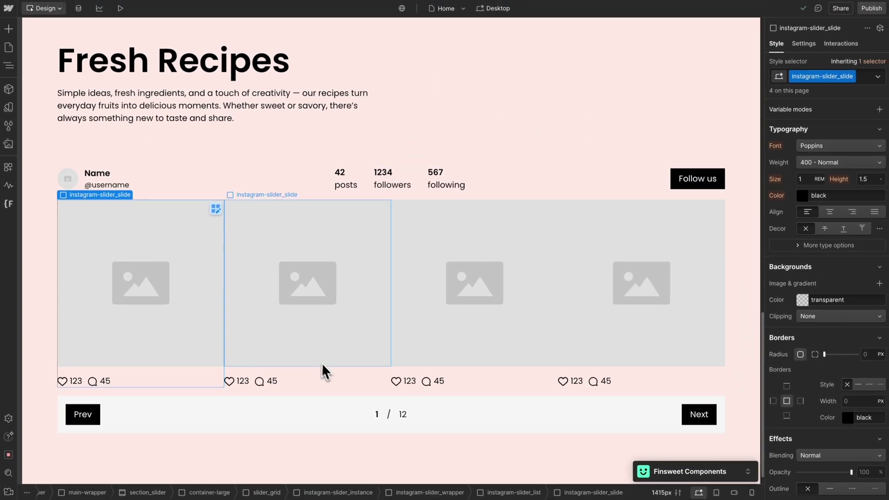
{"action": "key", "text": "ctrl+z"}
{"action": "key", "text": "ctrl+z"}
{"action": "key", "text": "ctrl+z"}
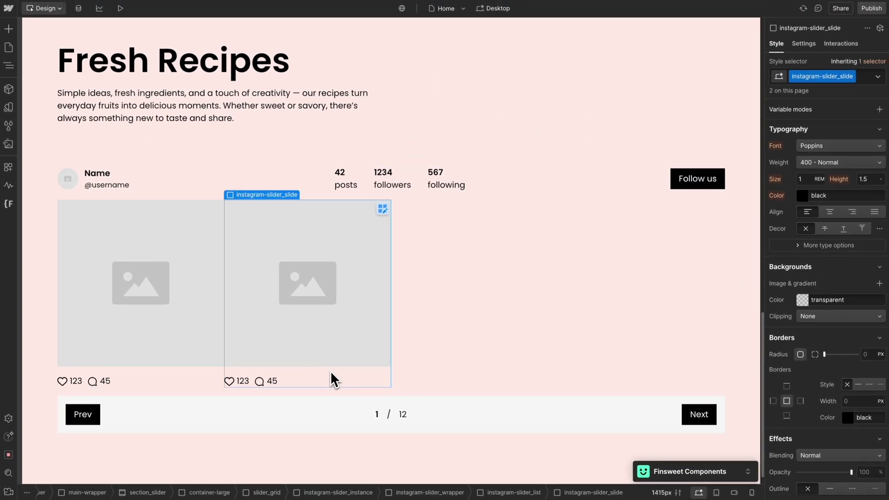
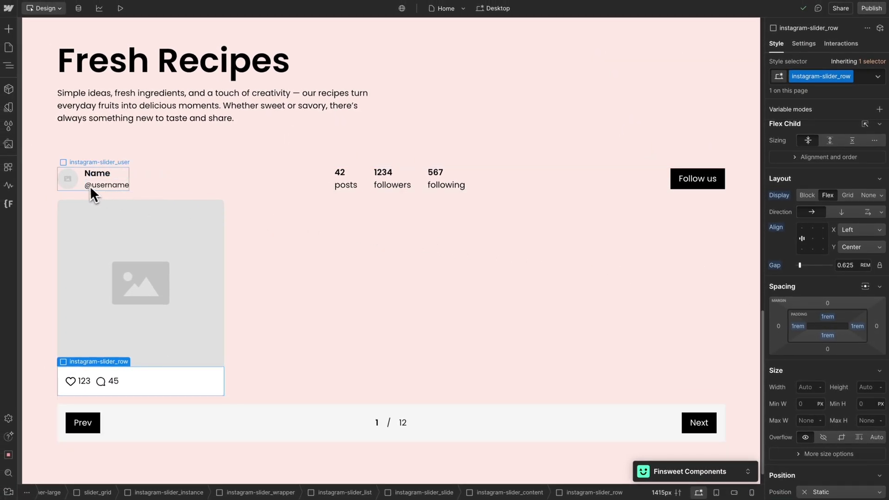
- Copy the instagram-slider_user block from the slider header into the slide and place it above the image
{"action": "left_click", "coordinate": [89, 185]}
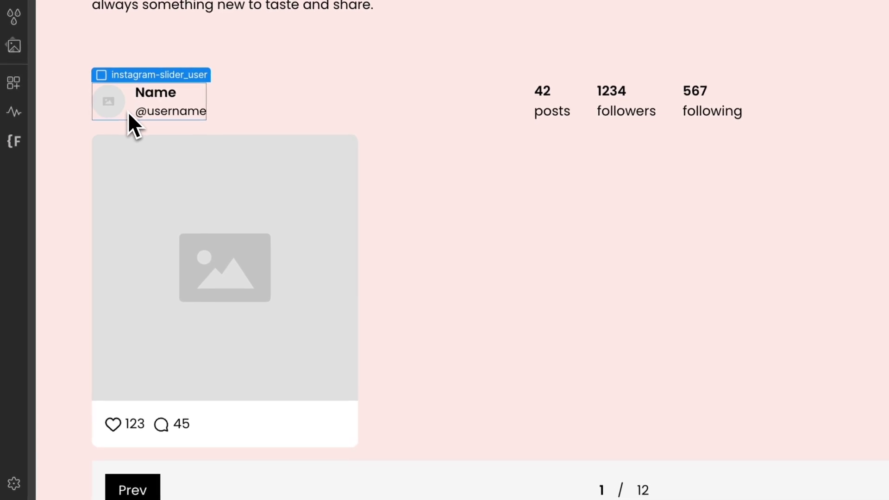
{"action": "left_click", "coordinate": [190, 222]}
{"action": "key", "text": "ctrl+v"}
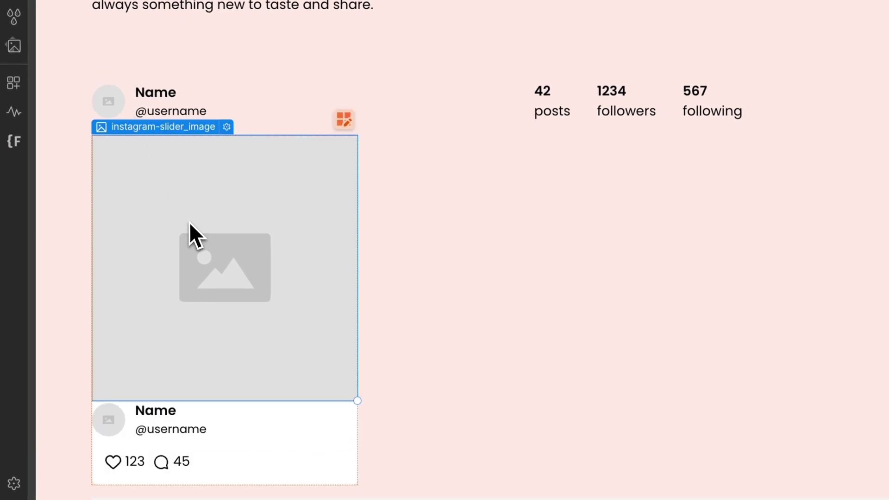
{"action": "left_click", "coordinate": [207, 415]}
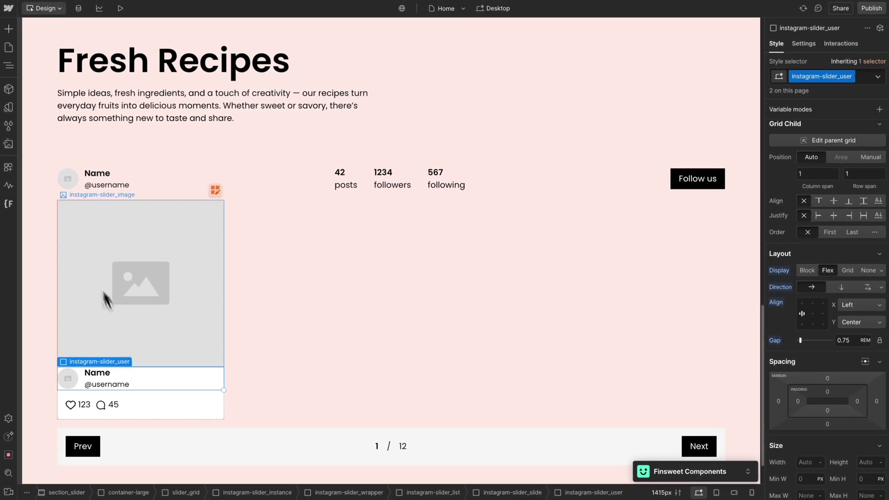
{"action": "left_click", "coordinate": [8, 65]}
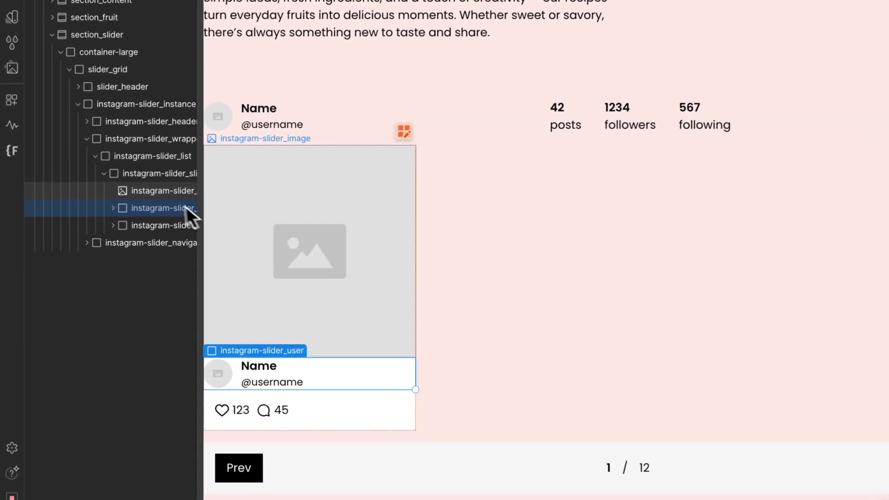
{"action": "left_click_drag", "start_coordinate": [138, 227], "coordinate": [157, 187]}
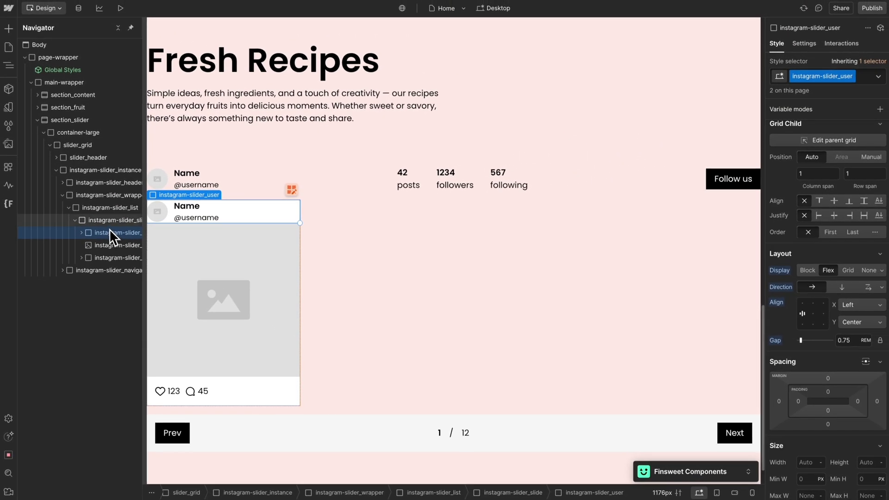
{"action": "left_click", "coordinate": [8, 65]}
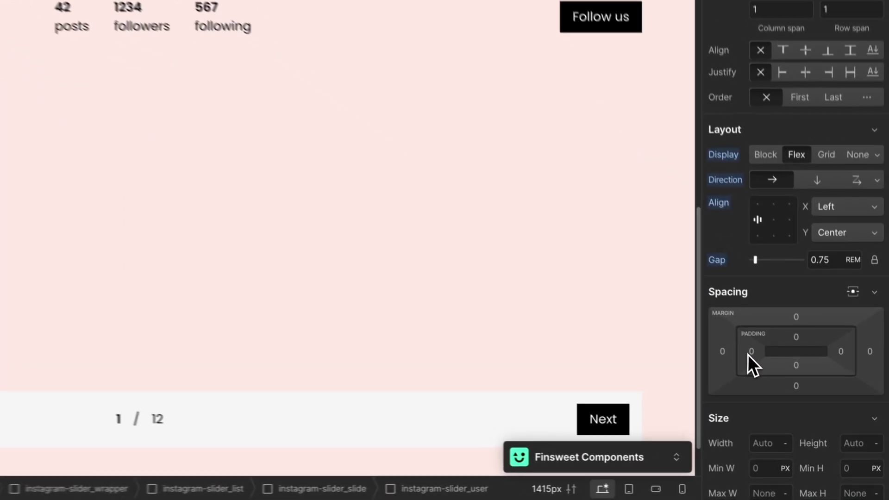
- Set the slide's instagram-slider_user padding to 1rem on all four sides
{"action": "left_click", "coordinate": [797, 402]}
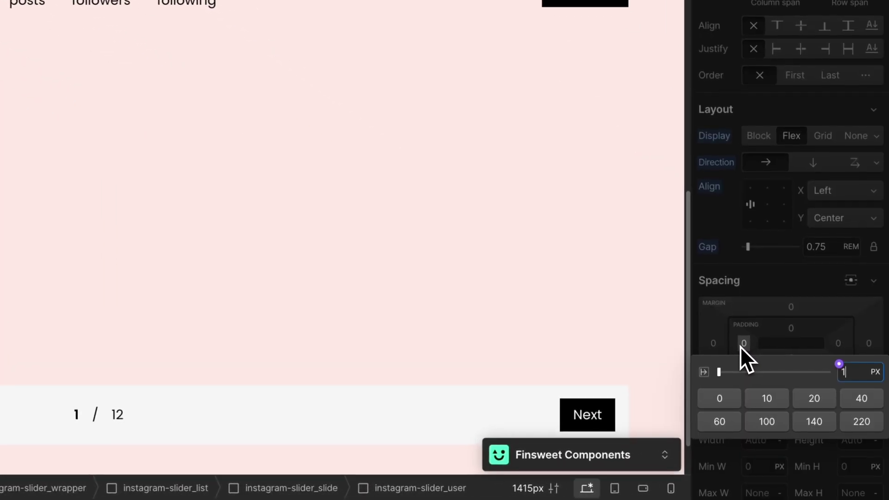
{"action": "type", "text": "1rem"}
{"action": "key", "text": "Return"}
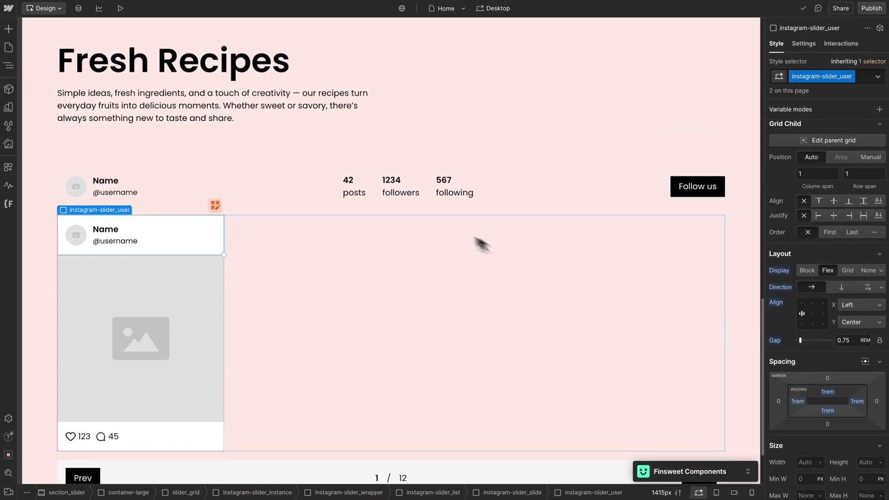
- Delete the instagram-slider_header block with the profile name, stats and Follow us button
{"action": "left_click", "coordinate": [285, 202]}
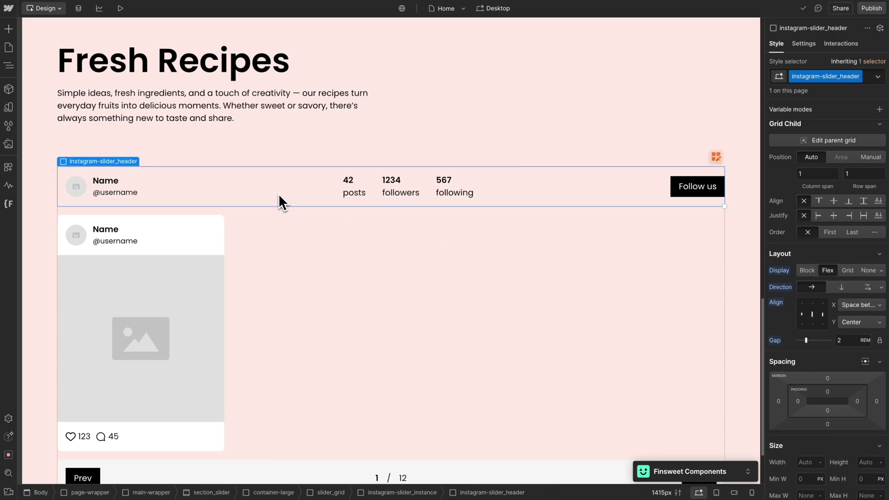
{"action": "key", "text": "Delete"}
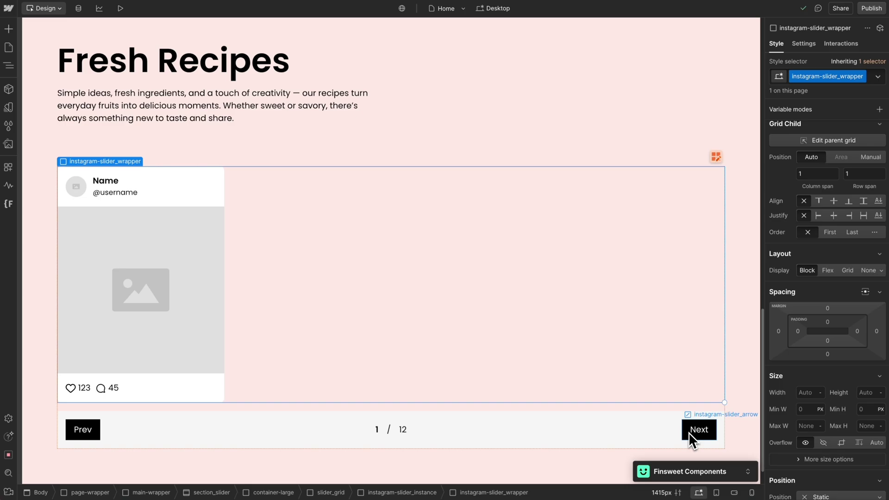
- Set the horizontal alignment of the instagram-slider_navigation block to Right
{"action": "left_click", "coordinate": [597, 426]}
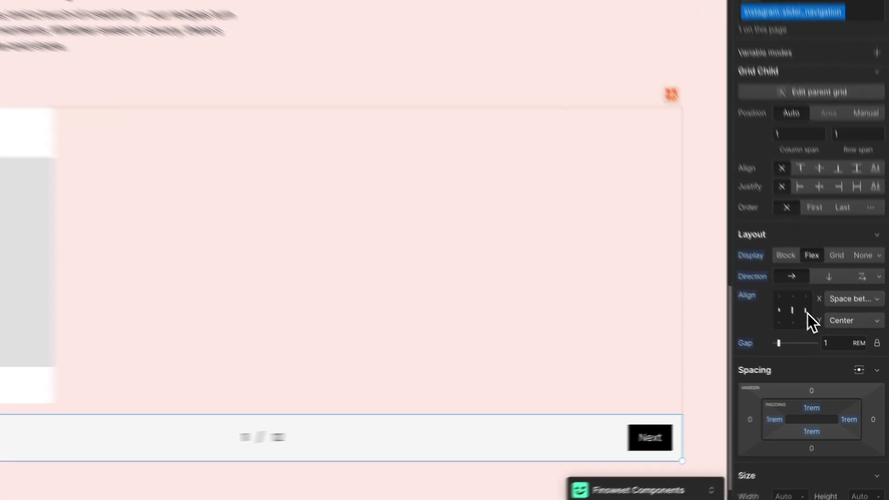
{"action": "left_click", "coordinate": [859, 319]}
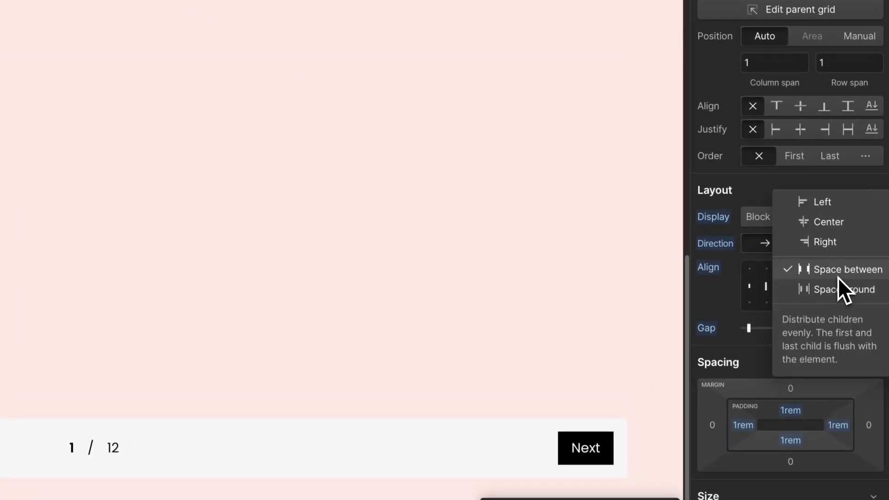
{"action": "left_click", "coordinate": [826, 242]}
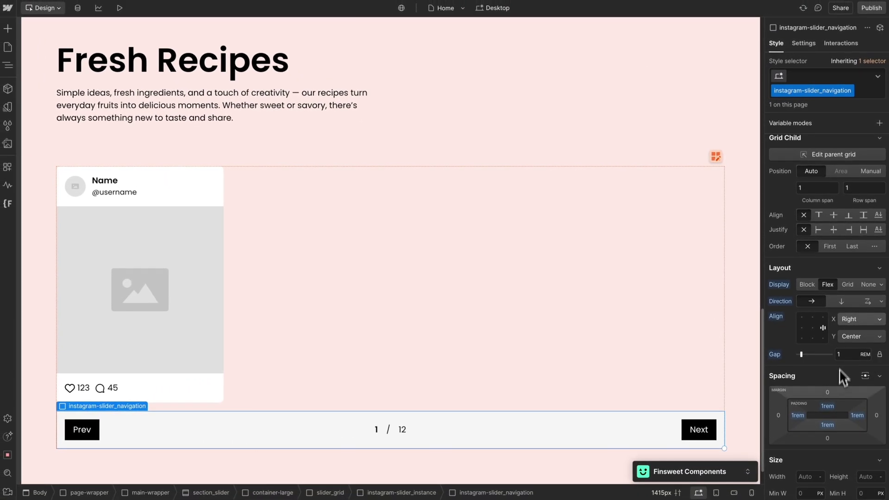
- Reset the padding on all four sides of instagram-slider_navigation and clear its background color
{"action": "left_click", "coordinate": [830, 407], "text": "alt"}
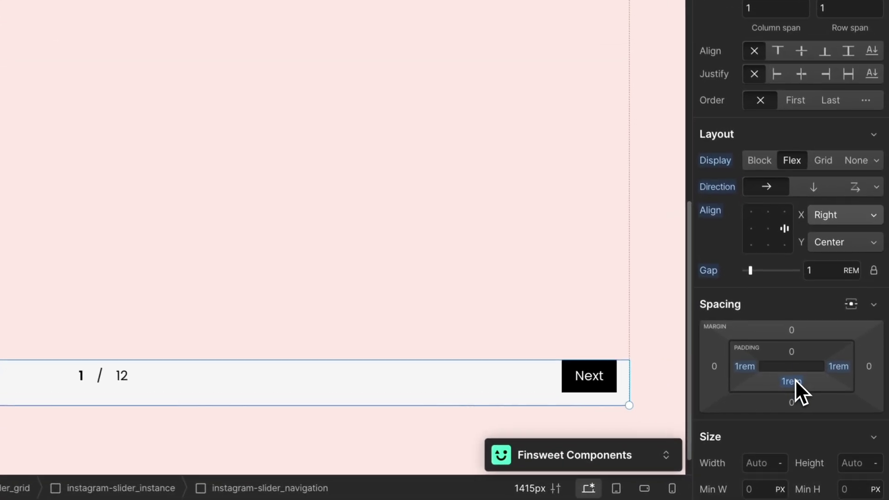
{"action": "left_click", "coordinate": [793, 381], "text": "alt"}
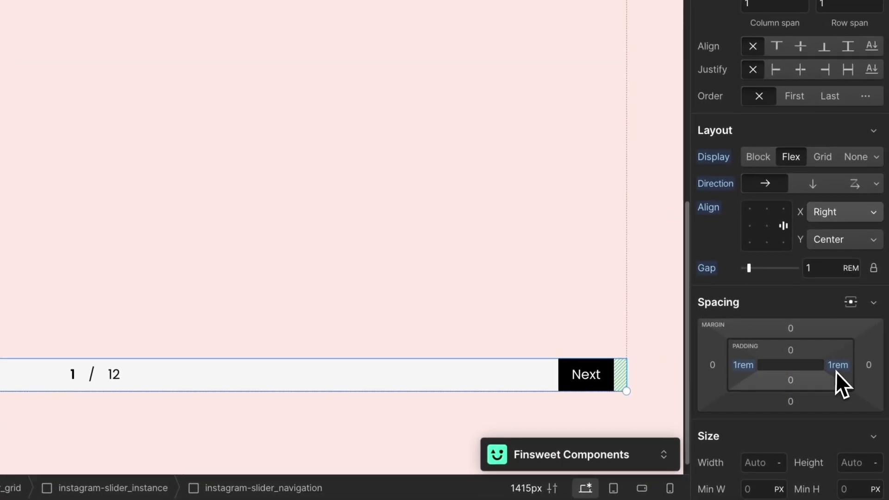
{"action": "left_click", "coordinate": [837, 368], "text": "alt"}
{"action": "left_click", "coordinate": [745, 366], "text": "alt"}
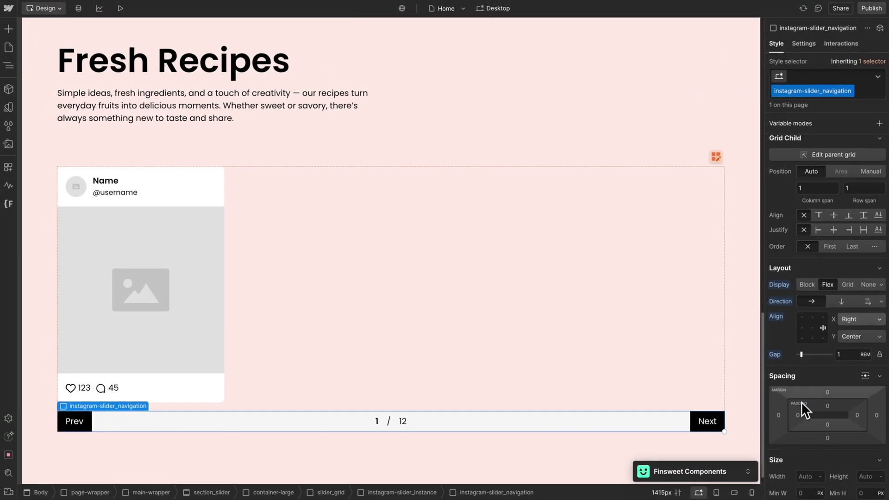
{"action": "scroll", "coordinate": [809, 380], "scroll_direction": "down", "scroll_amount": 5}
{"action": "scroll", "coordinate": [827, 278], "scroll_direction": "down", "scroll_amount": 6}
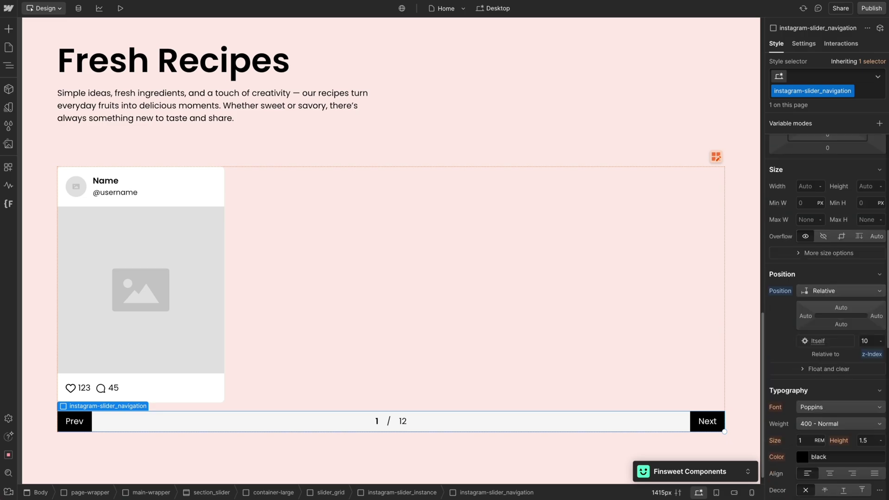
{"action": "left_click", "coordinate": [782, 404], "text": "alt"}
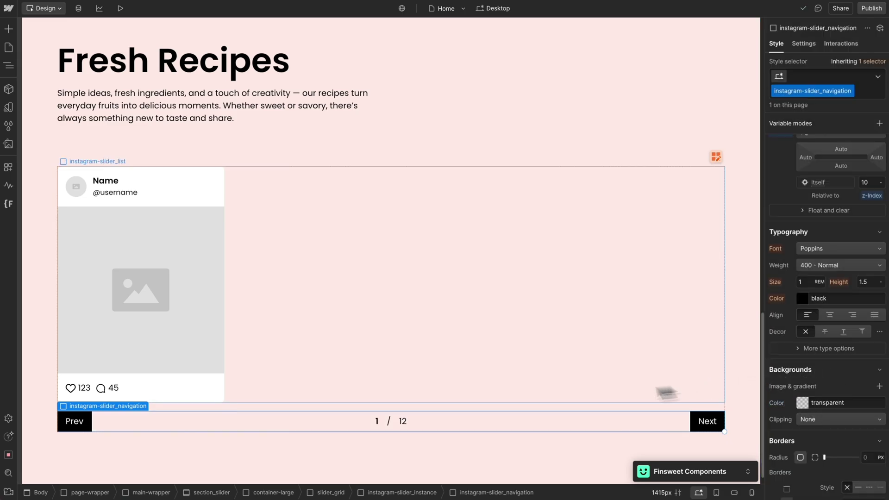
- Move the Prev arrow after the pagination in instagram-slider_navigation, so it sits directly before the Next arrow
{"action": "left_click", "coordinate": [88, 417]}
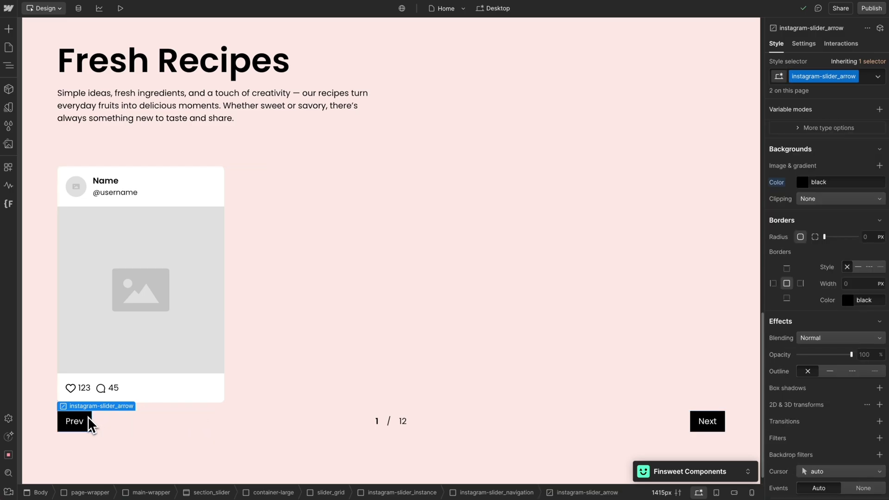
{"action": "left_click", "coordinate": [9, 66]}
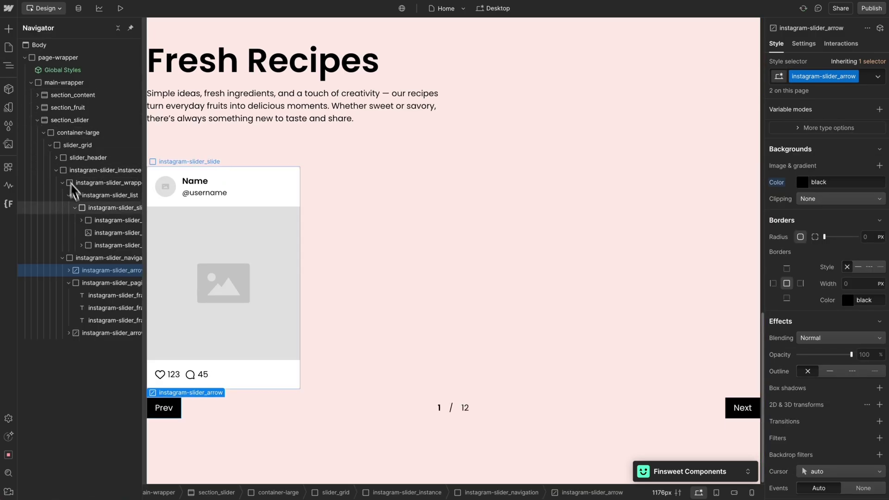
{"action": "left_click_drag", "start_coordinate": [102, 271], "coordinate": [104, 294]}
{"action": "left_click", "coordinate": [9, 65]}
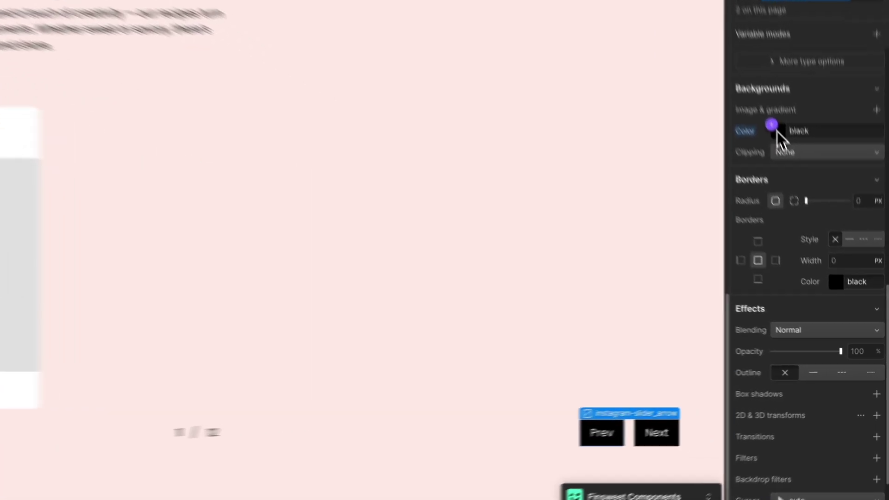
- Give the instagram-slider_arrow buttons the red variable as background color and round their corners with a rem radius
{"action": "left_click", "coordinate": [774, 130]}
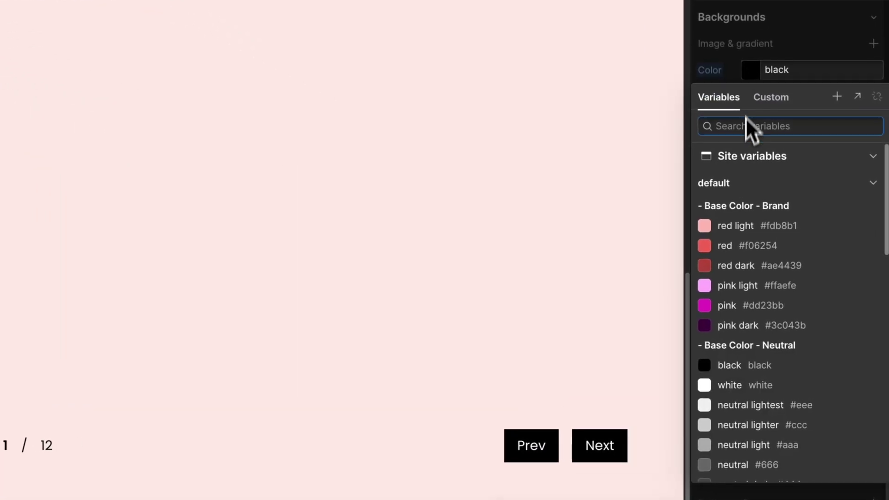
{"action": "left_click", "coordinate": [749, 248]}
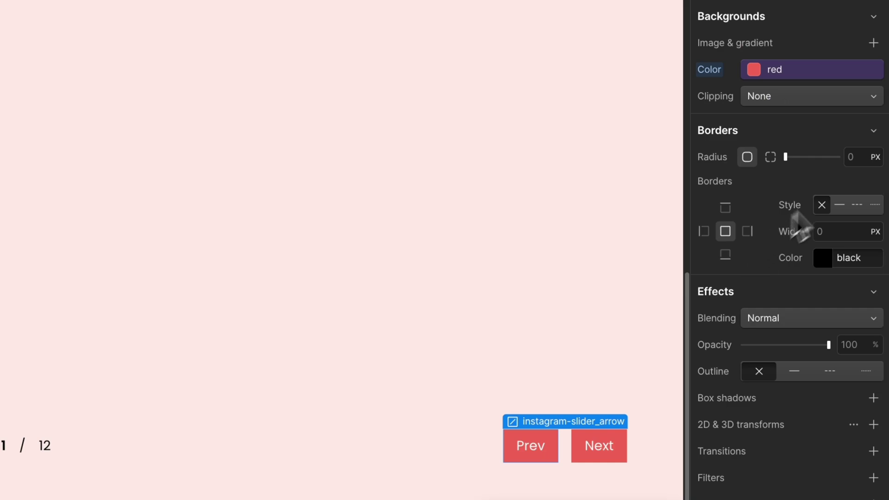
{"action": "left_click", "coordinate": [860, 160]}
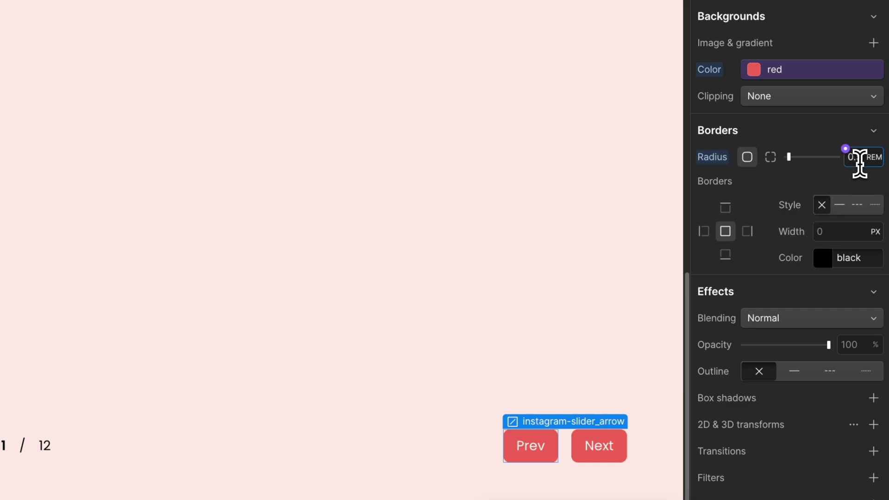
- Set the top and bottom padding of the instagram-slider_arrow buttons to 1rem
{"action": "scroll", "coordinate": [857, 163], "scroll_direction": "up", "scroll_amount": 10}
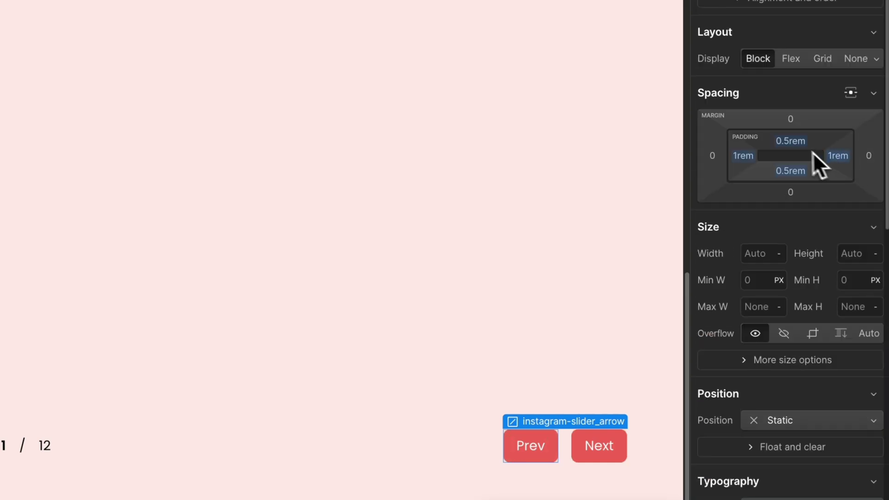
{"action": "left_click", "coordinate": [796, 146], "text": "alt"}
{"action": "type", "text": "1"}
{"action": "key", "text": "Return"}
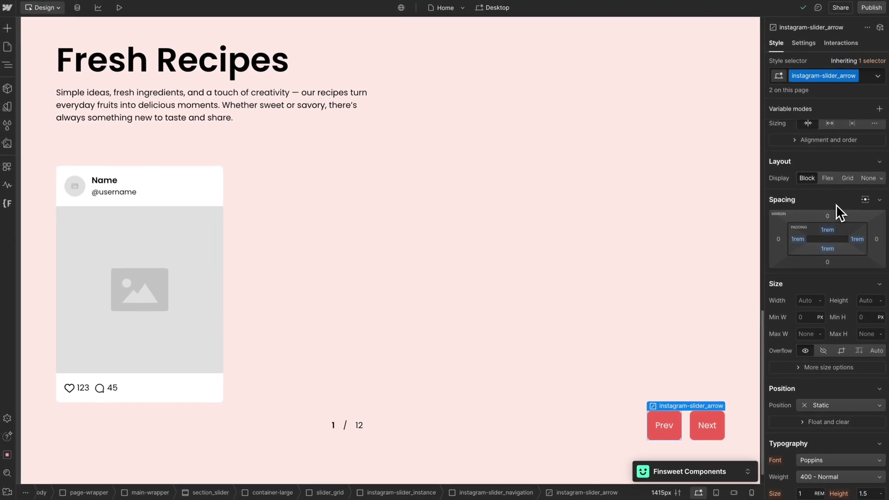
- Reset the width of instagram-slider_pagination and set its right margin to 1rem
{"action": "left_click", "coordinate": [382, 423]}
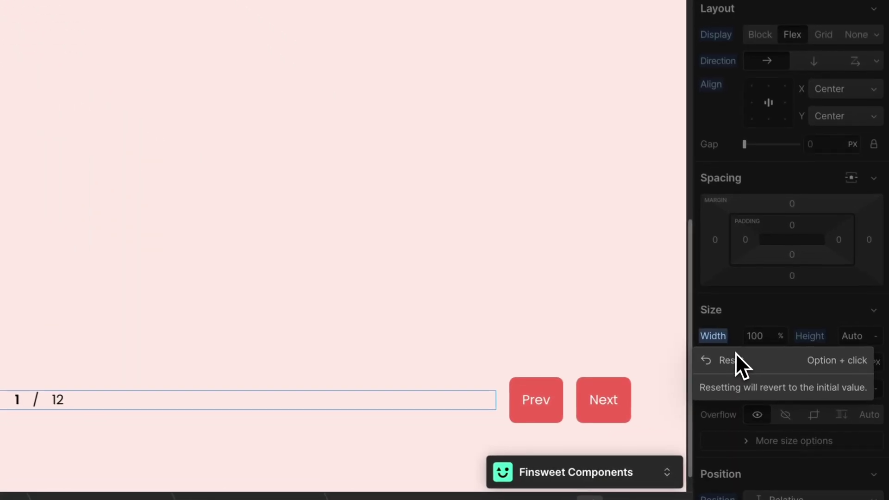
{"action": "left_click", "coordinate": [777, 385], "text": "alt"}
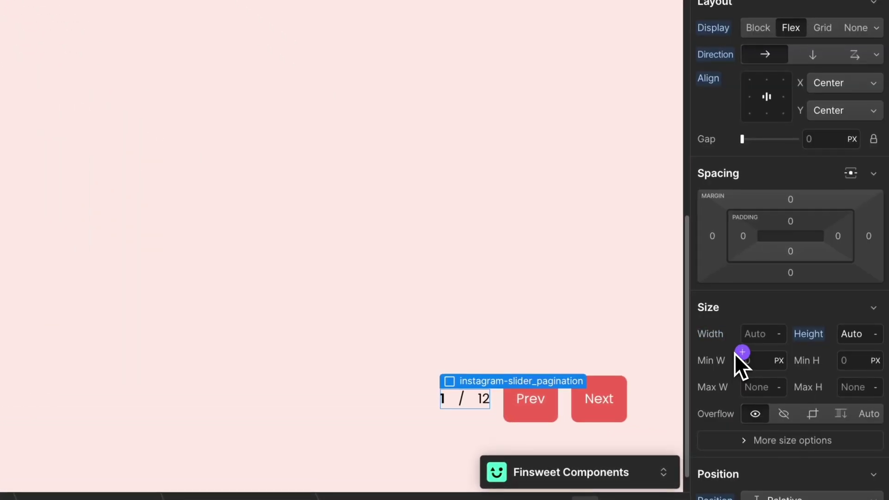
{"action": "left_click", "coordinate": [869, 237]}
{"action": "type", "text": "1rem"}
{"action": "key", "text": "Return"}
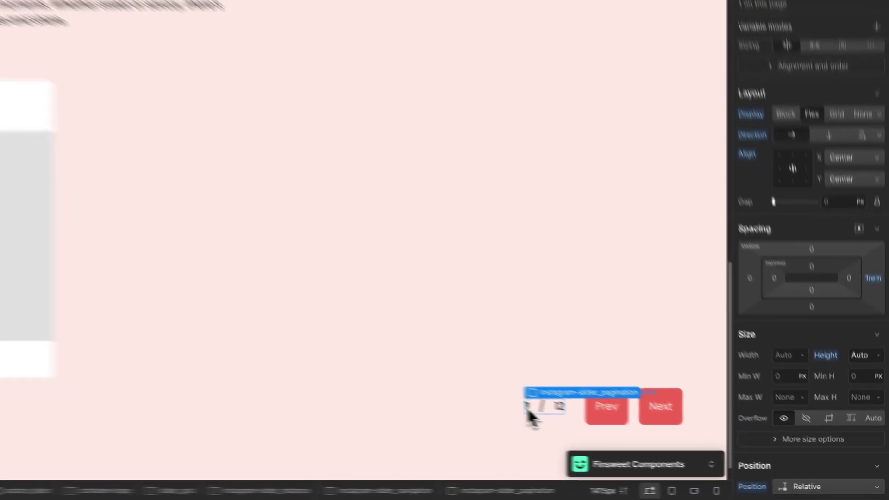
- Set the font size of the current slide number in the pagination fraction to 2rem
{"action": "left_click", "coordinate": [602, 427]}
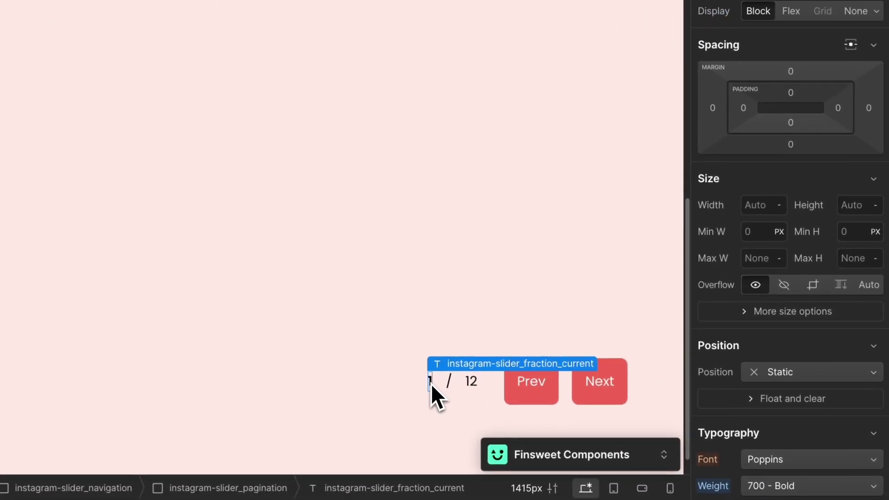
{"action": "scroll", "coordinate": [755, 333], "scroll_direction": "down", "scroll_amount": 3}
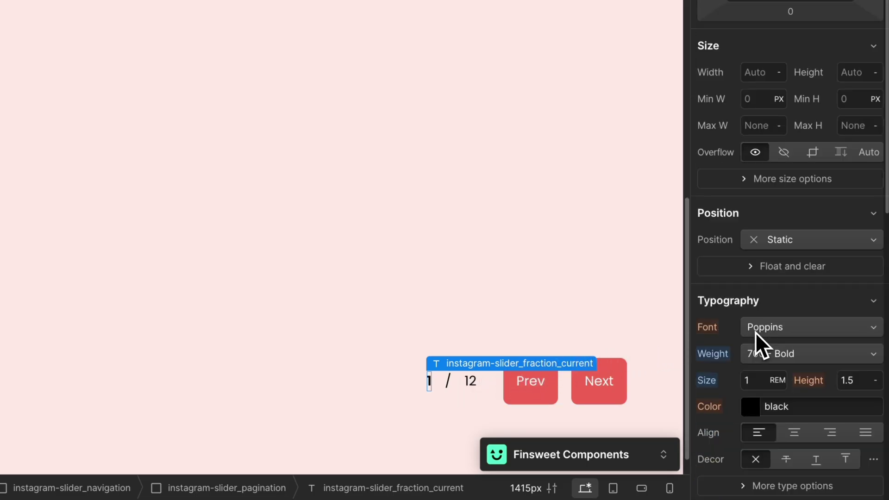
{"action": "left_click", "coordinate": [754, 366]}
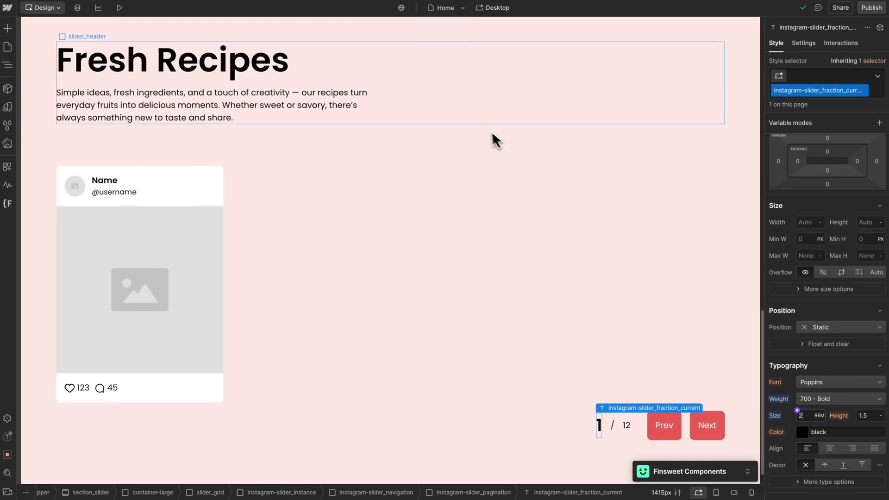
- Move the slider_header into instagram-slider_instance as its first child, above instagram-slider_wrapper
{"action": "left_click", "coordinate": [454, 109]}
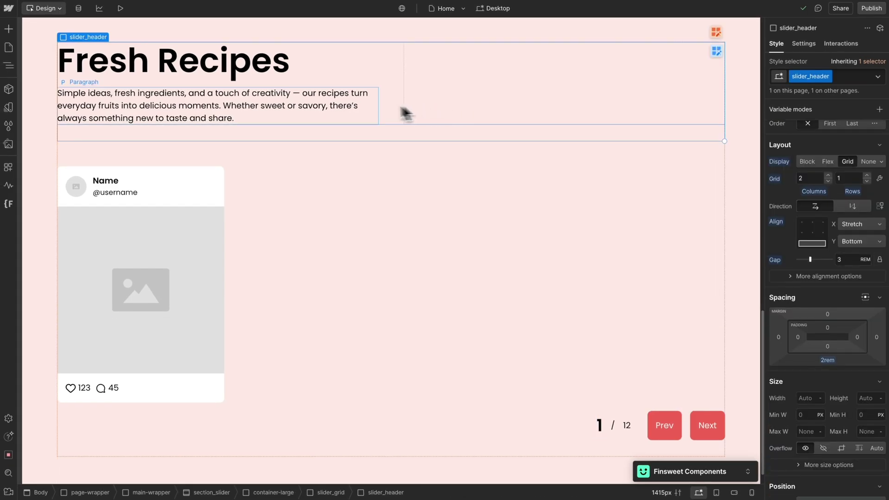
{"action": "left_click", "coordinate": [11, 68]}
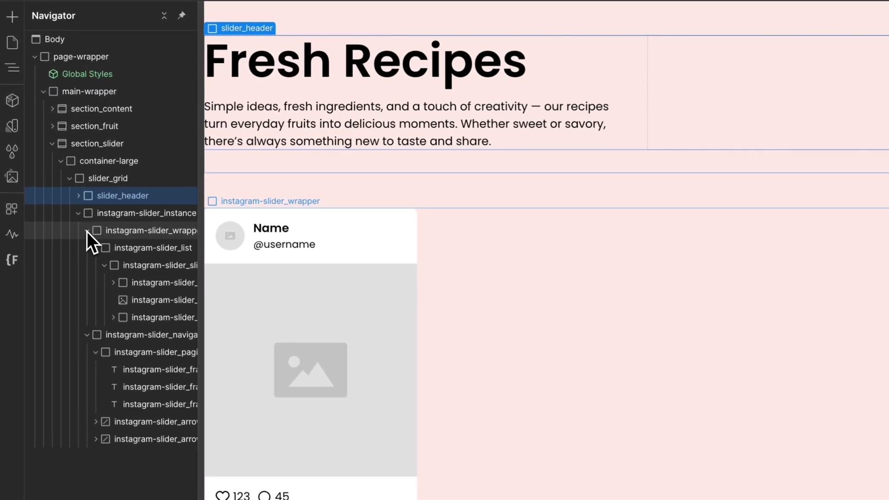
{"action": "left_click", "coordinate": [87, 232]}
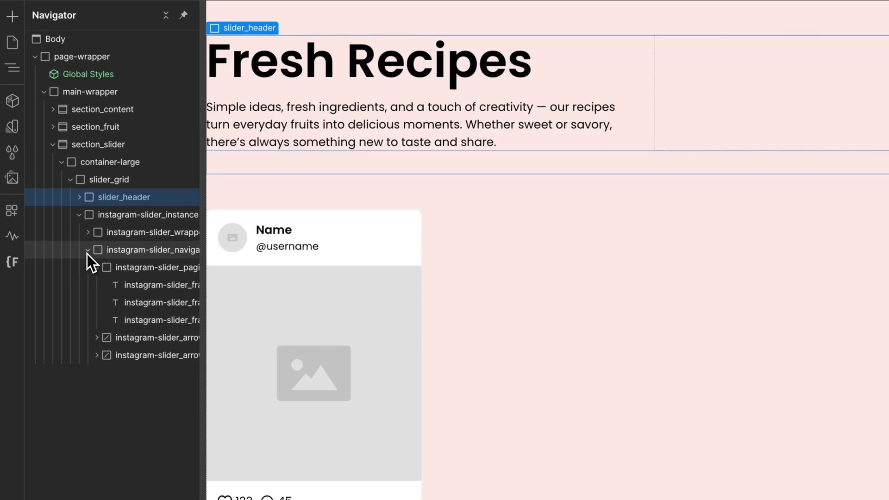
{"action": "left_click", "coordinate": [87, 253]}
{"action": "left_click_drag", "start_coordinate": [119, 196], "coordinate": [122, 221]}
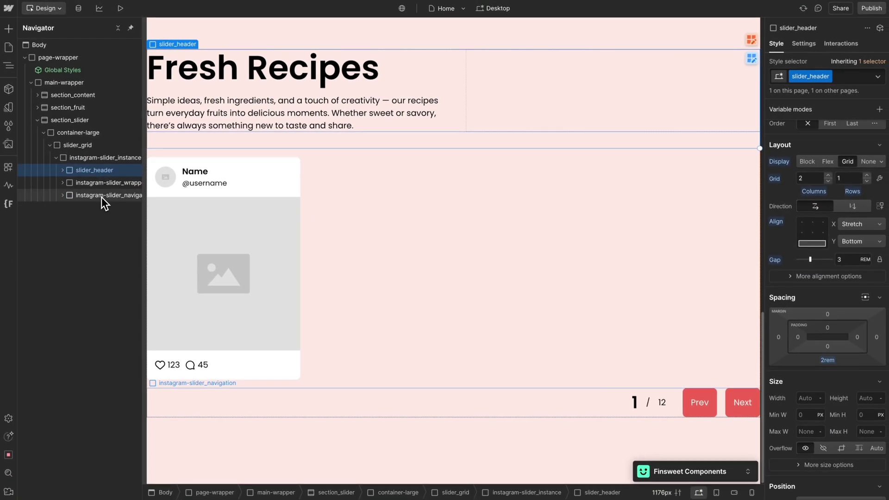
- Nest the instagram-slider_navigation element inside slider_header, directly after slider_content
{"action": "left_click", "coordinate": [100, 196]}
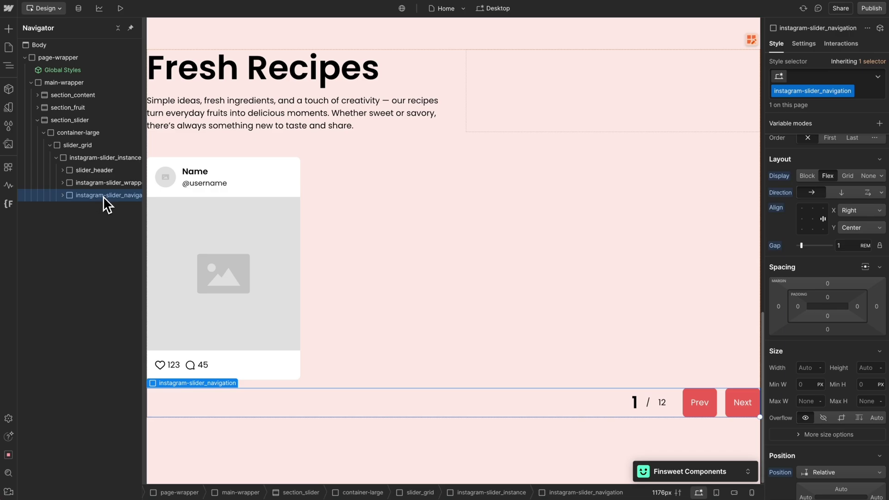
{"action": "mouse_move", "coordinate": [102, 196]}
{"action": "left_mouse_down"}
{"action": "mouse_move", "coordinate": [100, 174]}
{"action": "mouse_move", "coordinate": [104, 199]}
{"action": "left_mouse_up"}
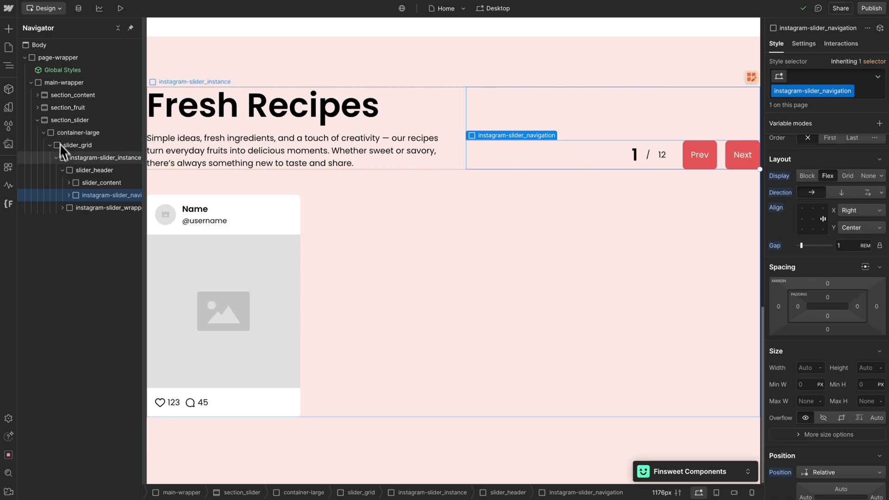
{"action": "left_click", "coordinate": [63, 171]}
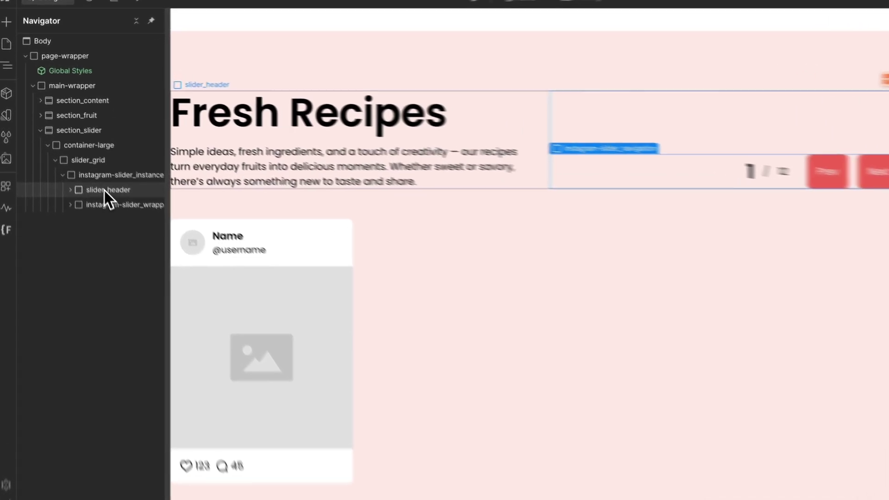
- Open the element settings of instagram-slider_instance
{"action": "left_click", "coordinate": [115, 175]}
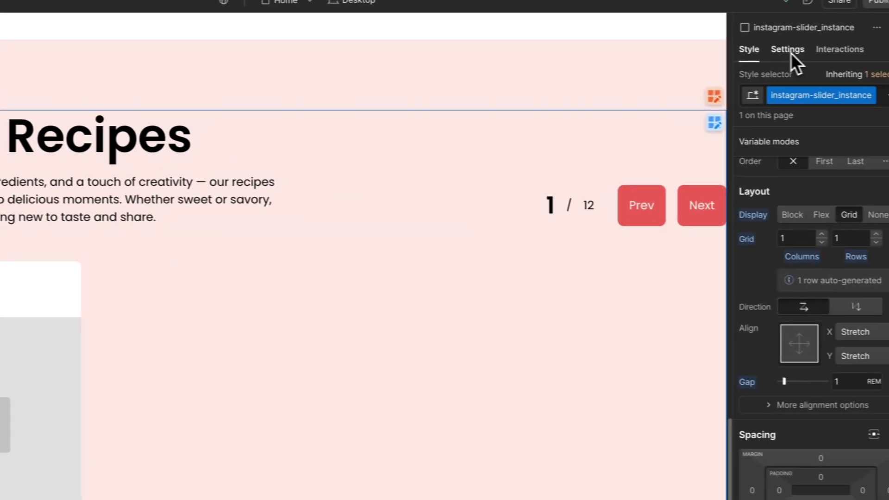
{"action": "left_click", "coordinate": [770, 49]}
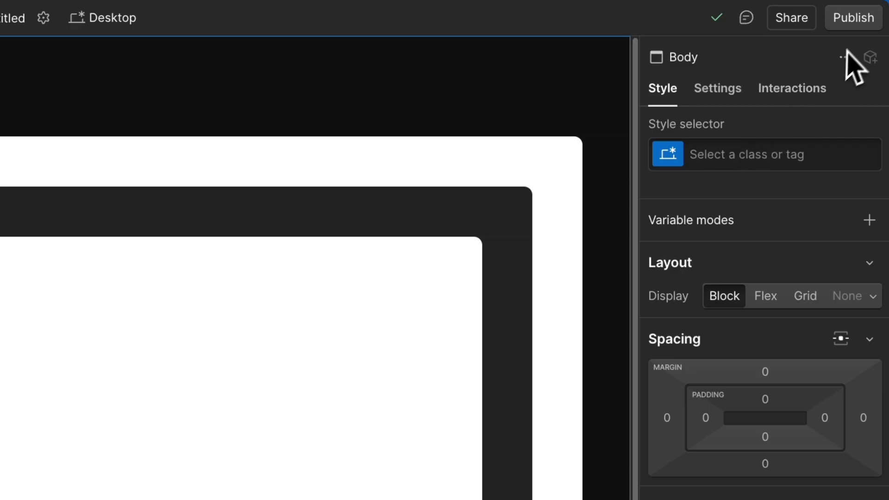
- Publish the site to the selected staging domain
{"action": "left_click", "coordinate": [872, 8]}
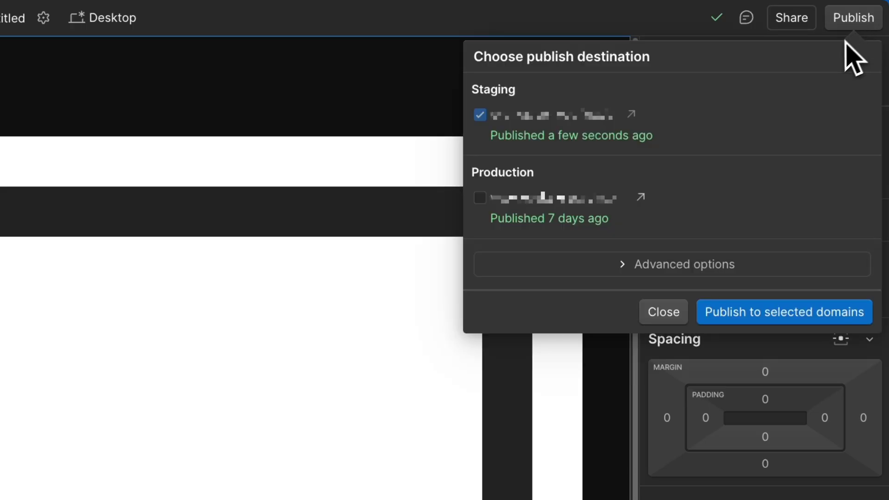
{"action": "left_click", "coordinate": [764, 318]}
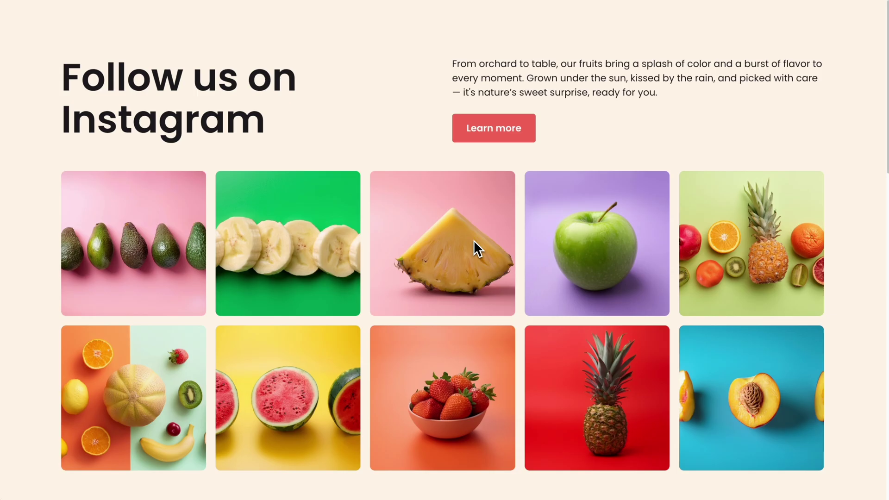
- Review the published page down to the Fresh Recipes section and advance its Instagram slider through several slides
{"action": "scroll", "coordinate": [473, 240], "scroll_direction": "down", "scroll_amount": 15}
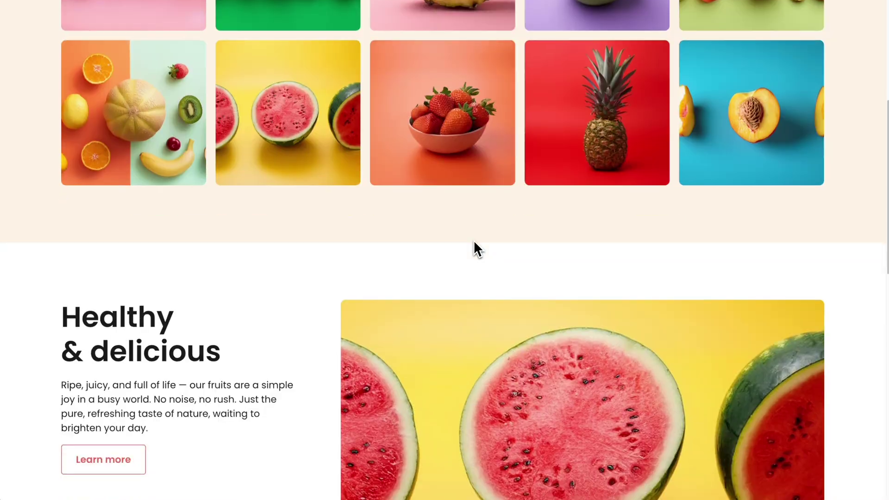
{"action": "scroll", "coordinate": [474, 242], "scroll_direction": "down", "scroll_amount": 2}
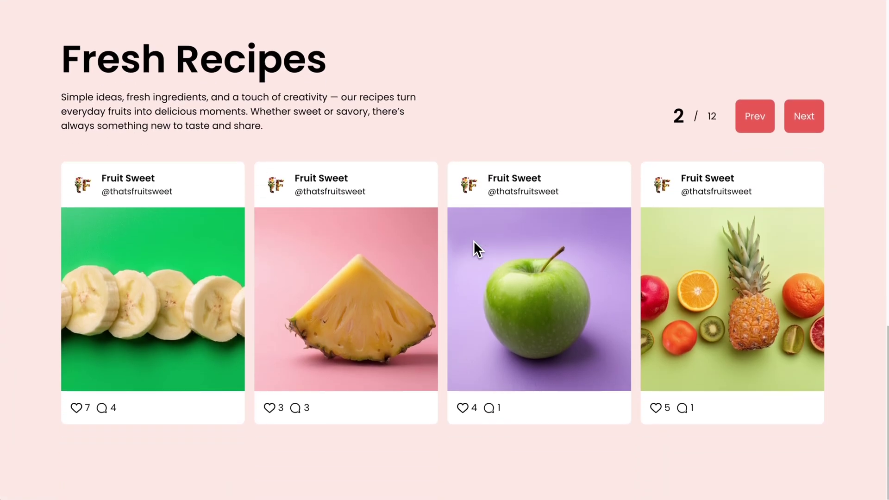
{"action": "left_click", "coordinate": [807, 130]}
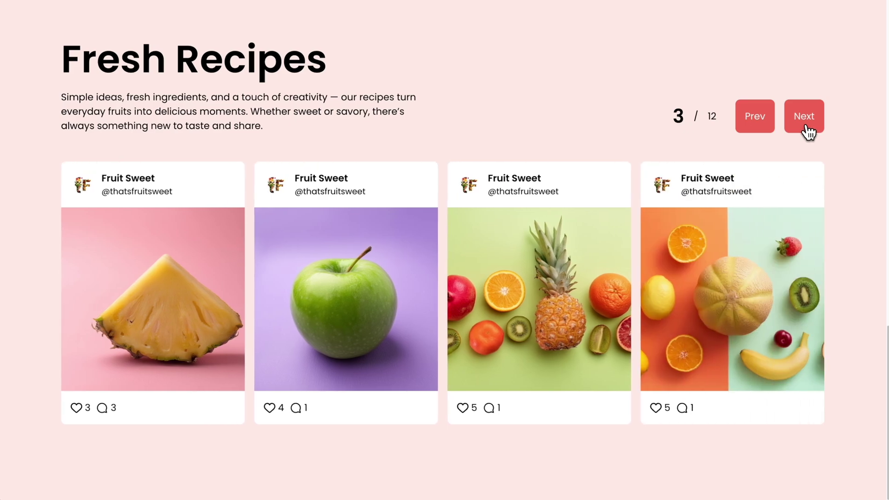
{"action": "left_click", "coordinate": [807, 129]}
{"action": "left_click", "coordinate": [806, 130]}
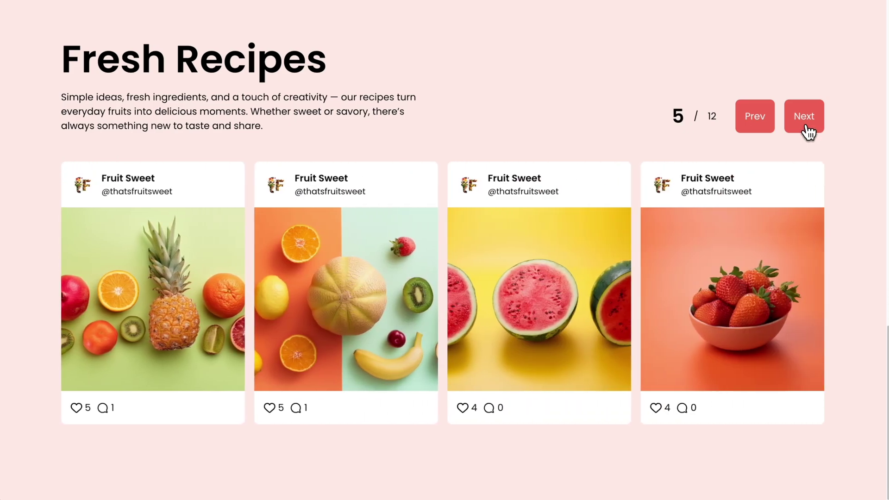
{"action": "left_click", "coordinate": [807, 130]}
{"action": "left_click", "coordinate": [807, 130]}
{"action": "left_click", "coordinate": [807, 130]}
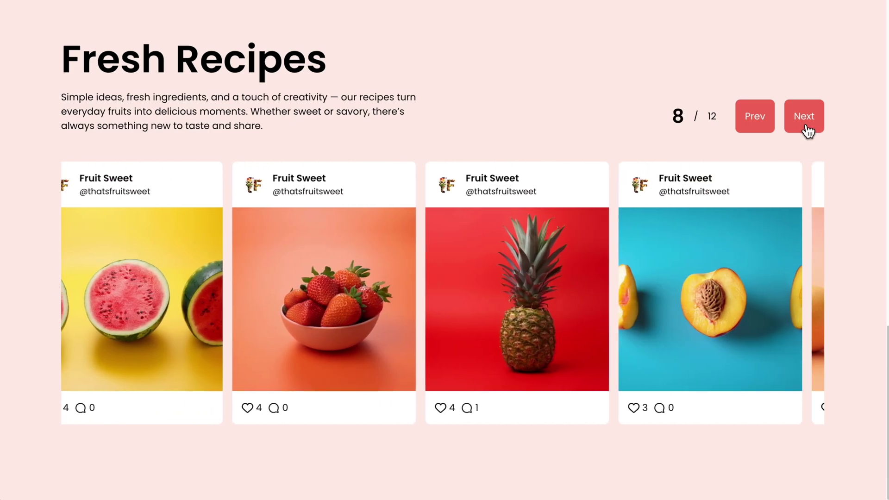
{"action": "left_click", "coordinate": [807, 130]}
{"action": "left_click", "coordinate": [807, 130]}
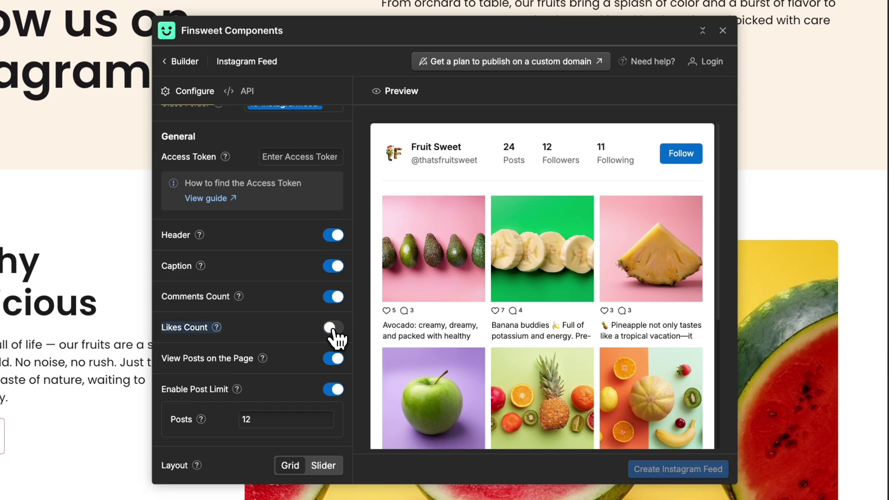
- Toggle the Likes Count option in the Instagram Feed configuration of Finsweet Components
{"action": "left_click", "coordinate": [334, 329]}
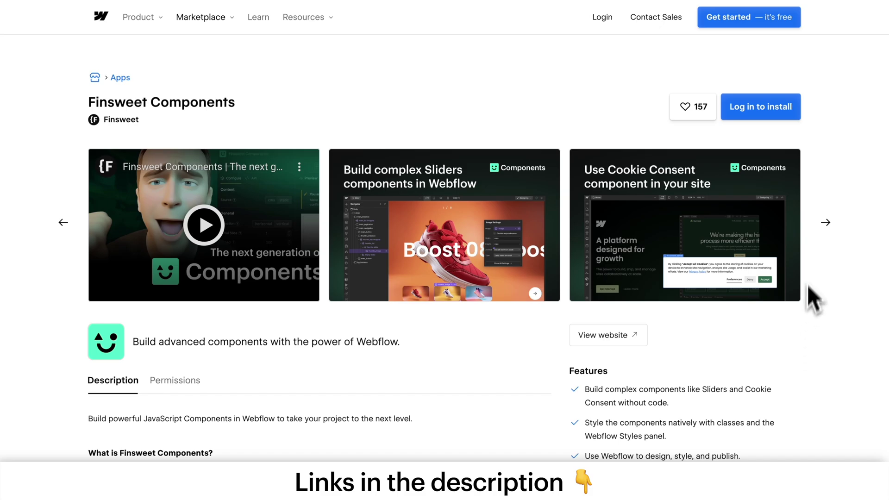
- Browse forward through the preview images on the Finsweet Components page in the Webflow Marketplace
{"action": "left_click", "coordinate": [826, 223]}
{"action": "left_click", "coordinate": [827, 224]}
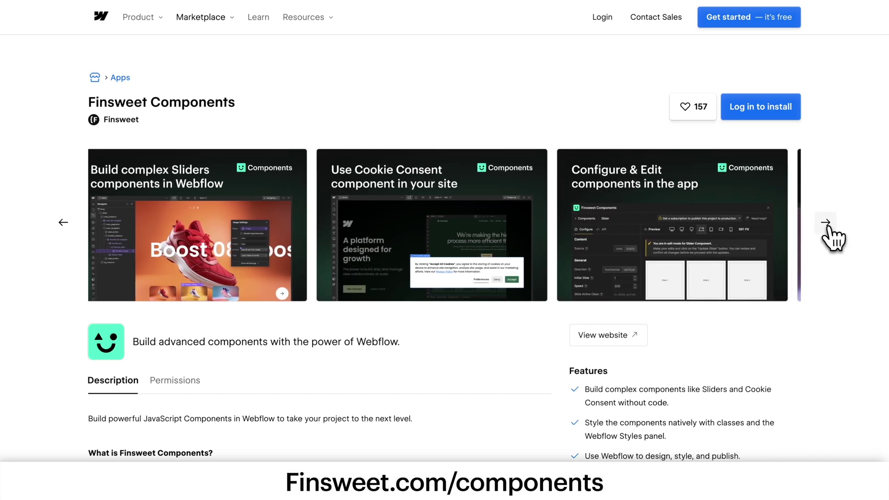